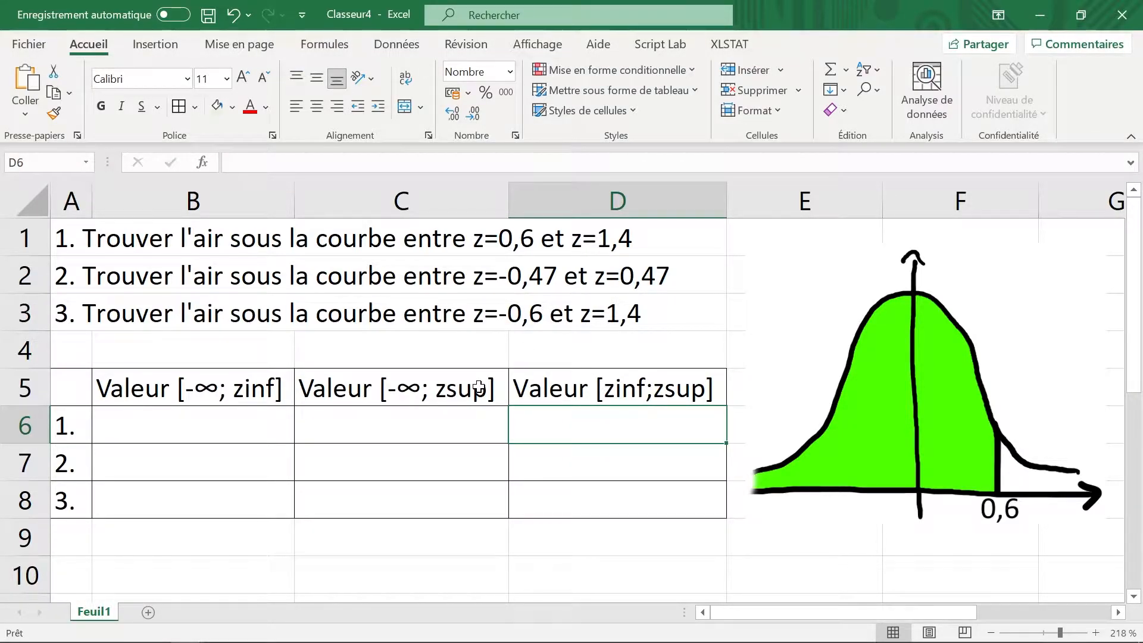
pyautogui.click(439, 421)
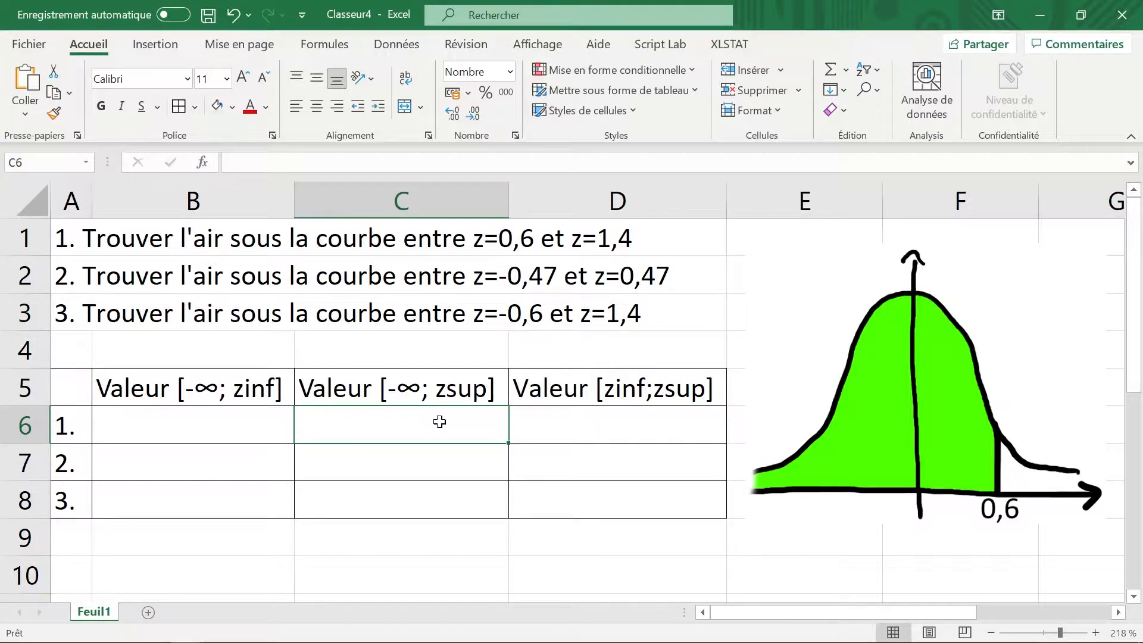
pyautogui.click(255, 424)
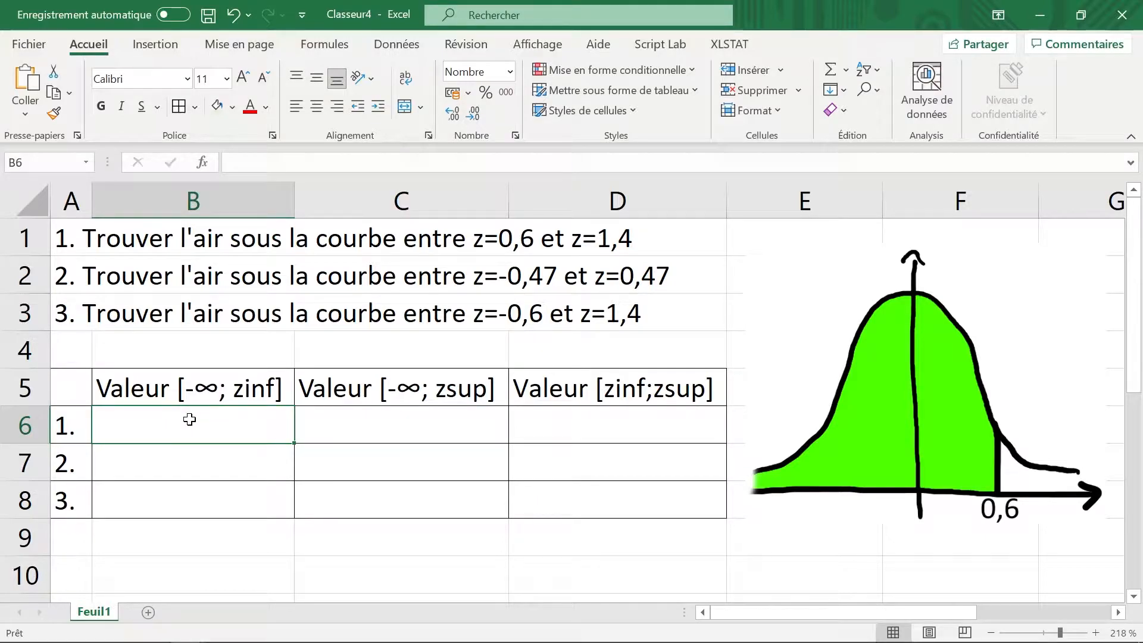
pyautogui.click(604, 432)
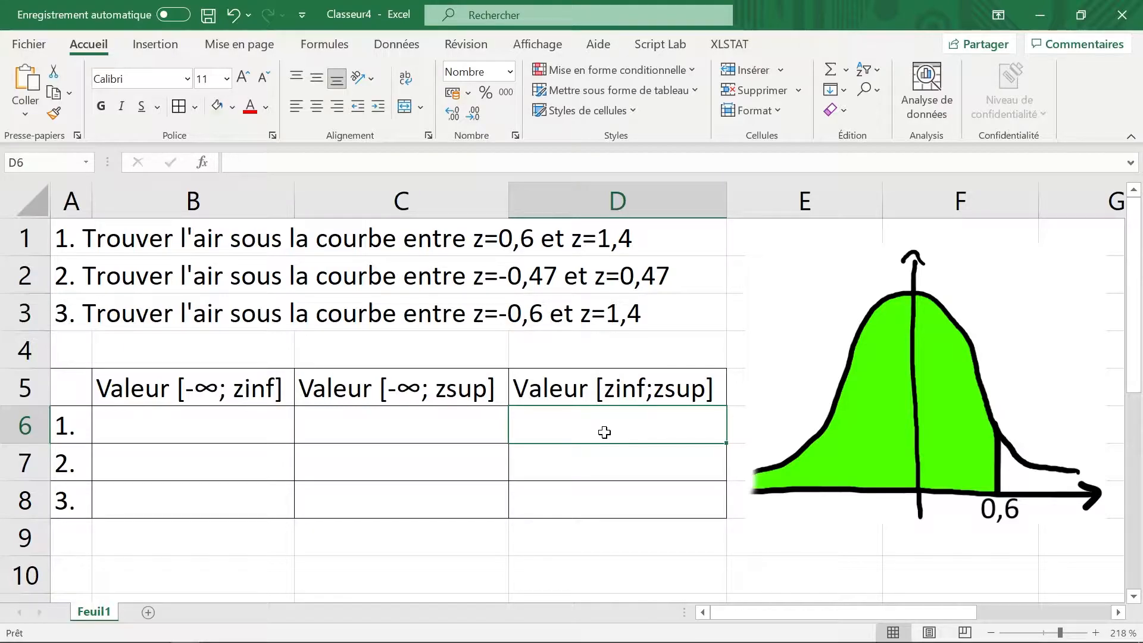
# Step: In cell B6, calculate the cumulative standard normal probability for z=0,6 with =LOI.NORMALE.STANDARD.N(0,6;VRAI)
pyautogui.click(221, 420)
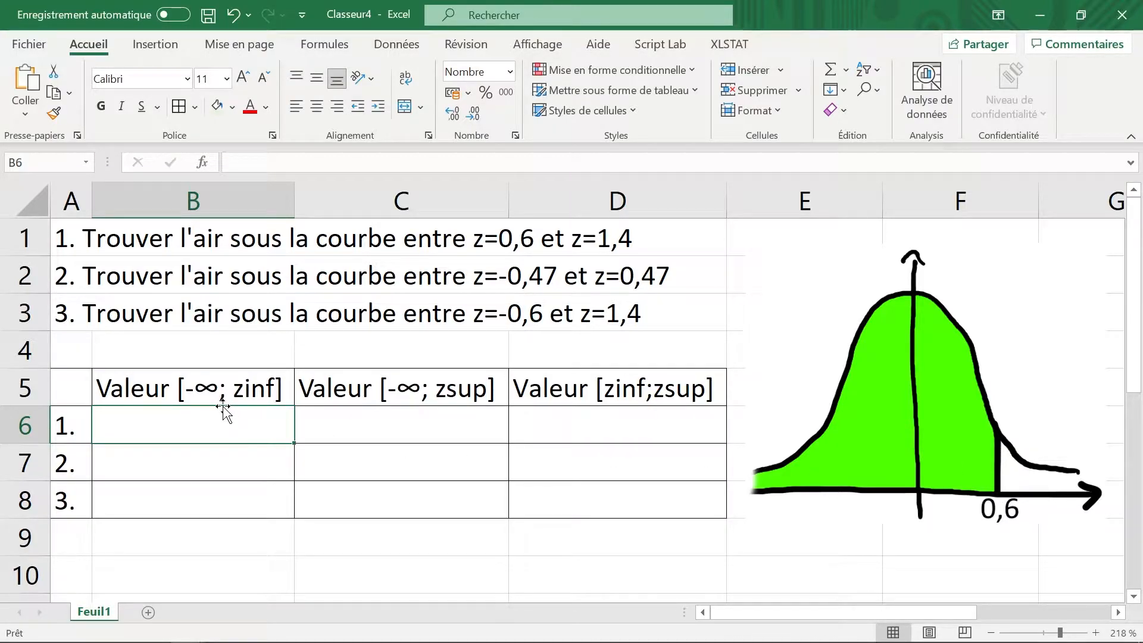
pyautogui.write('=loi.nor')
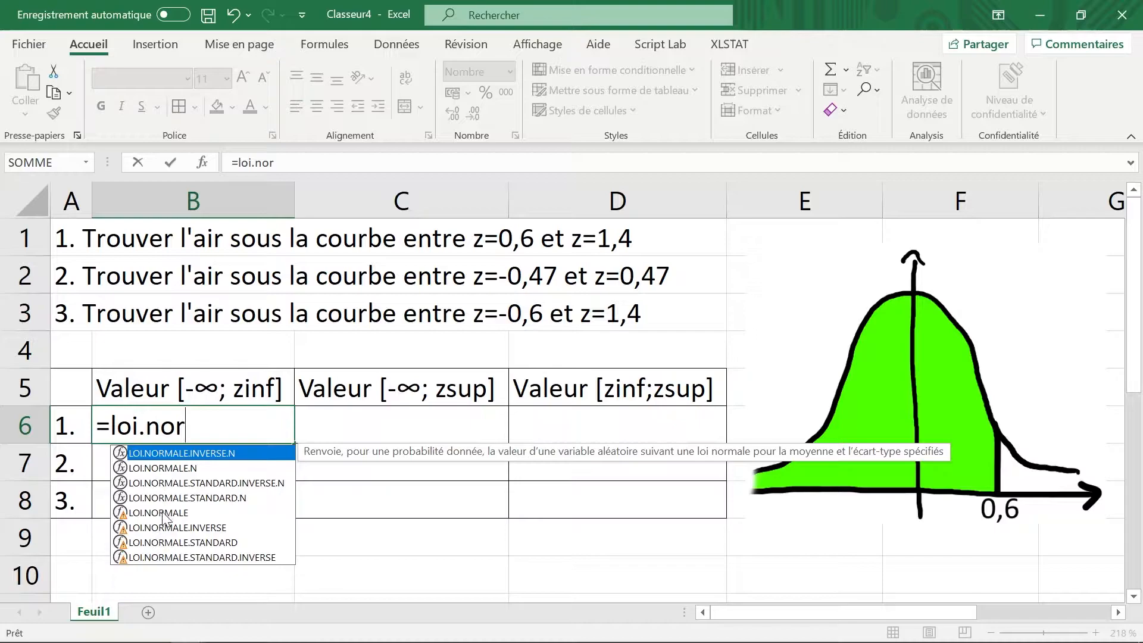
pyautogui.click(182, 502)
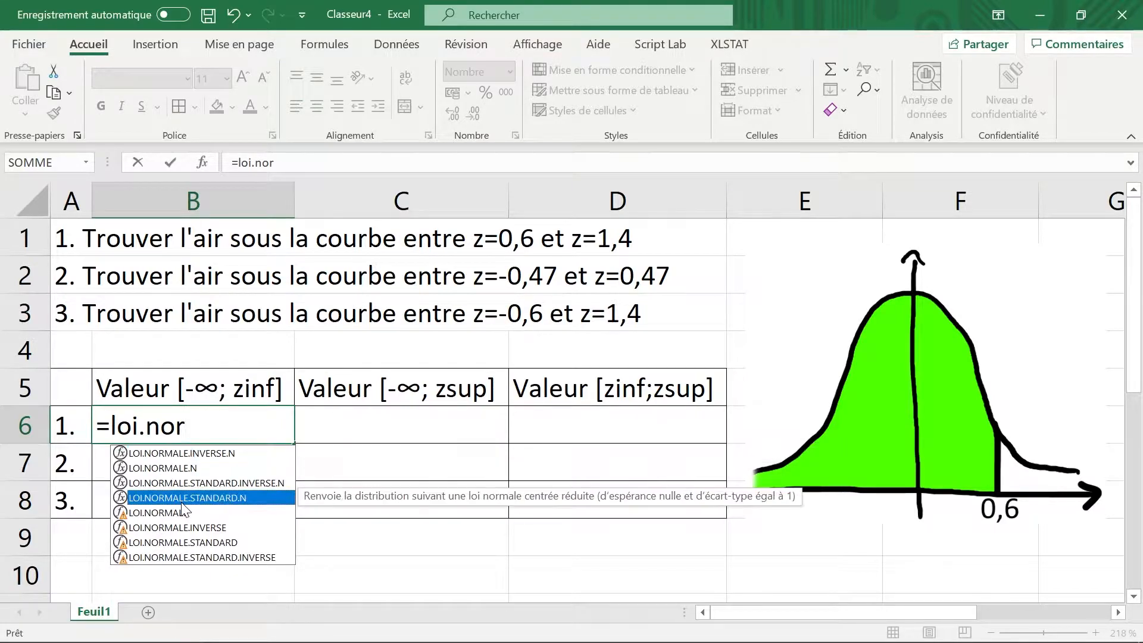
pyautogui.doubleClick(181, 502)
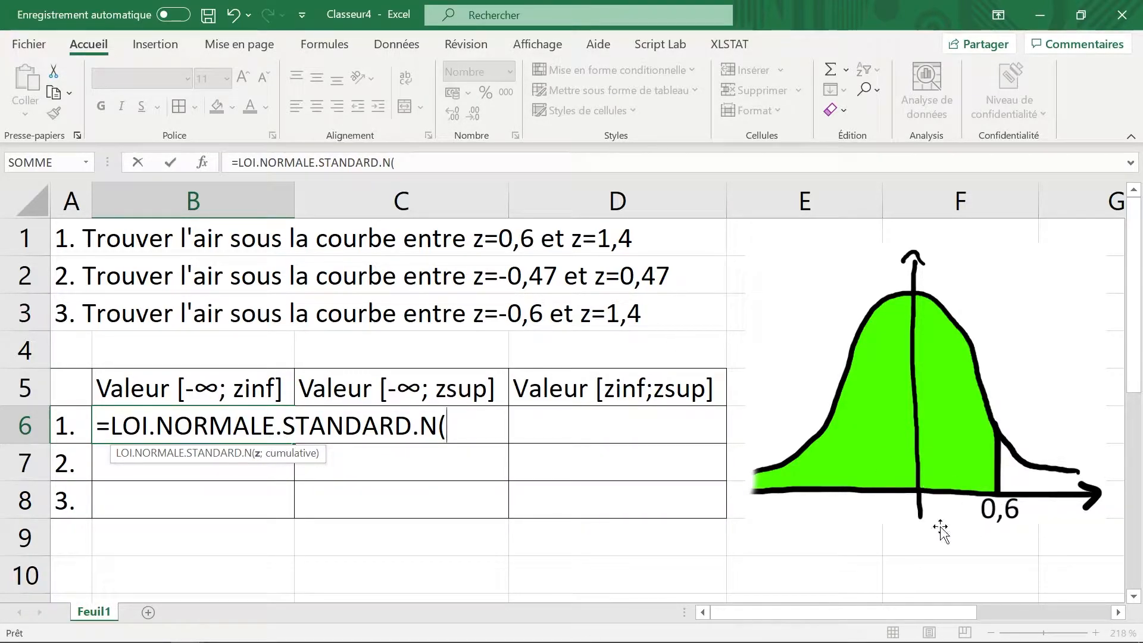
pyautogui.write('0,6')
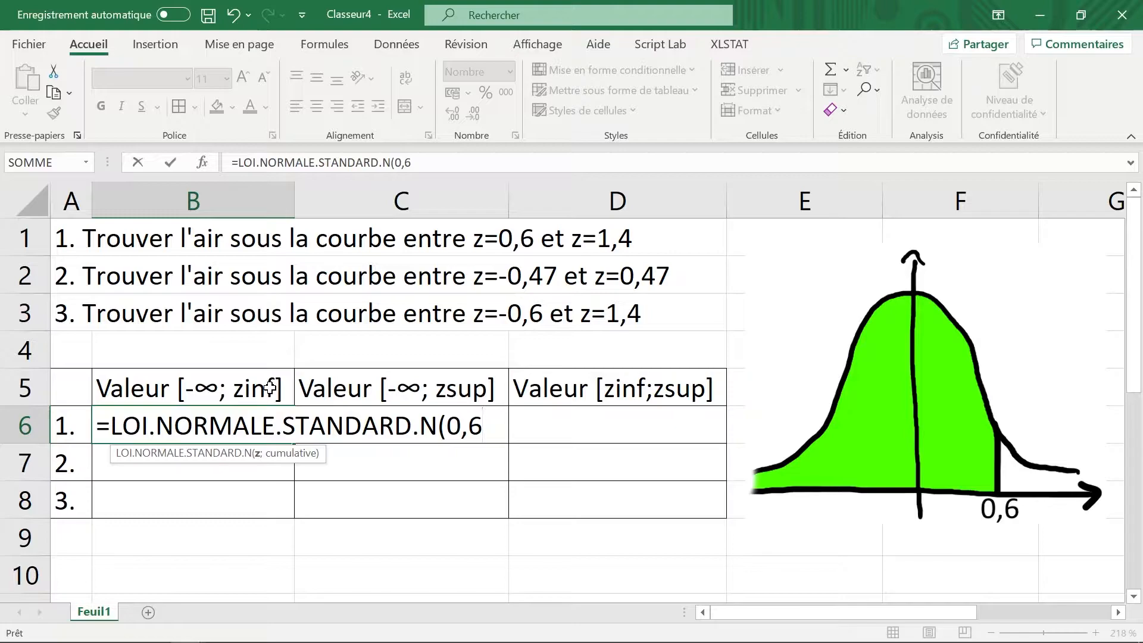
pyautogui.write(';')
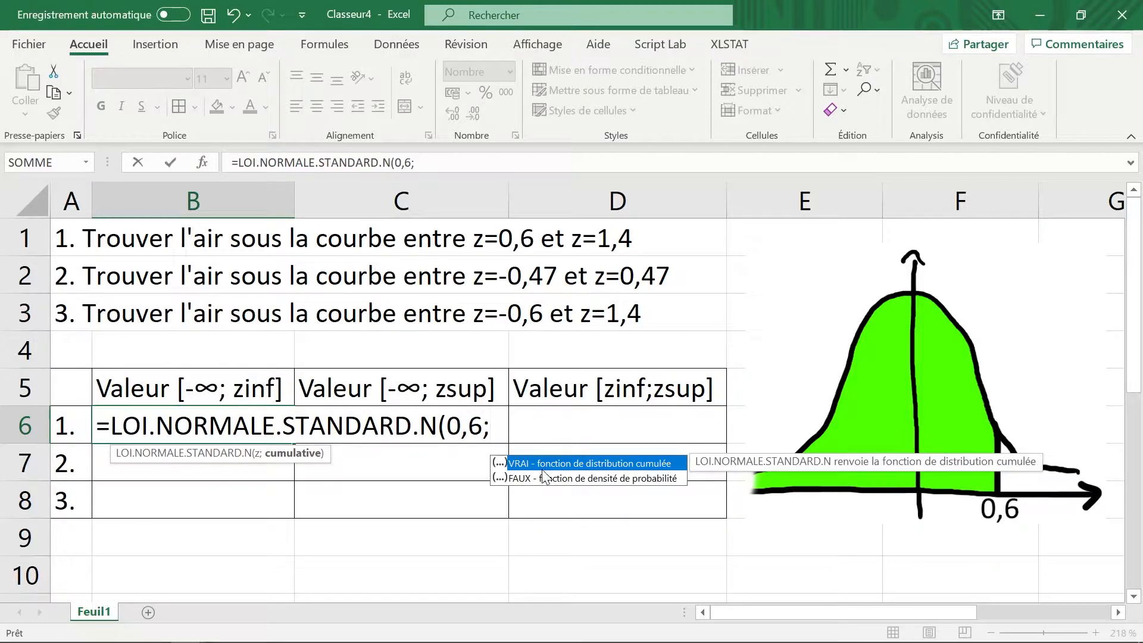
pyautogui.write('vrai')
pyautogui.press('Tab')
pyautogui.write(')')
pyautogui.press('Return')
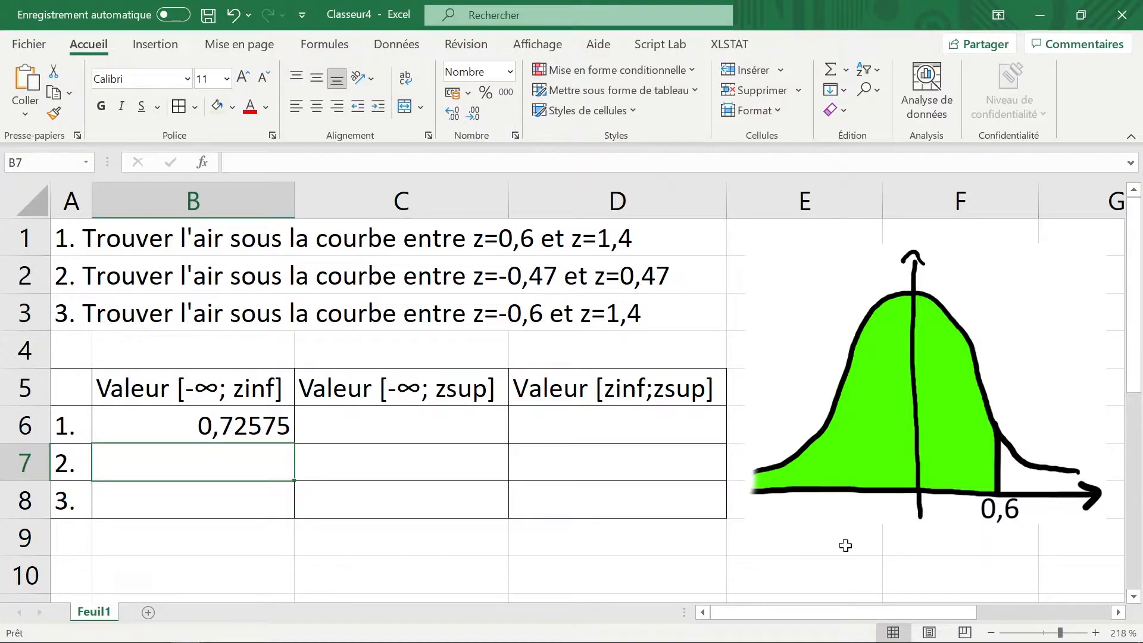
# Step: In cell C6, calculate the cumulative standard normal probability for z=1,4 with LOI.NORMALE.STANDARD.N, using VRAI as the cumulative argument
pyautogui.click(318, 423)
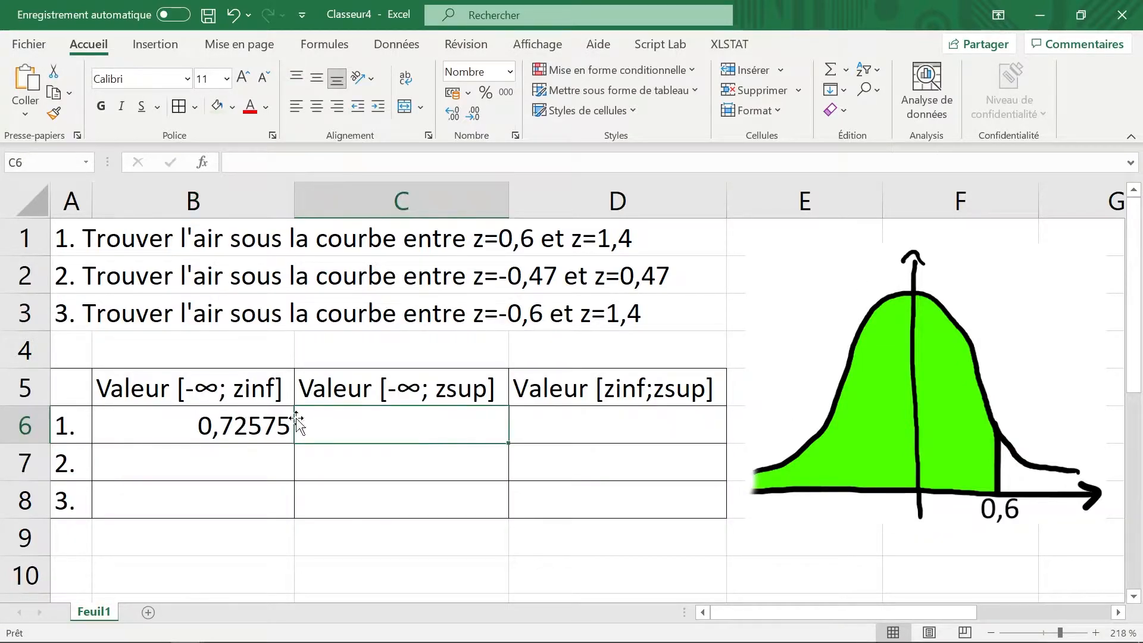
pyautogui.write('=l')
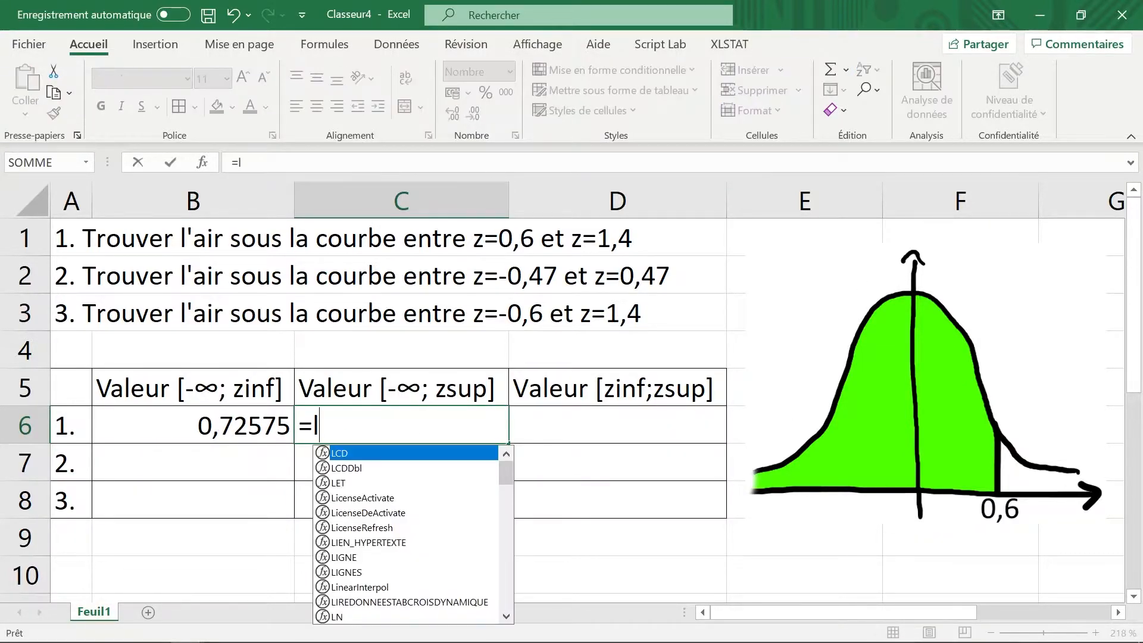
pyautogui.write('oi.nor')
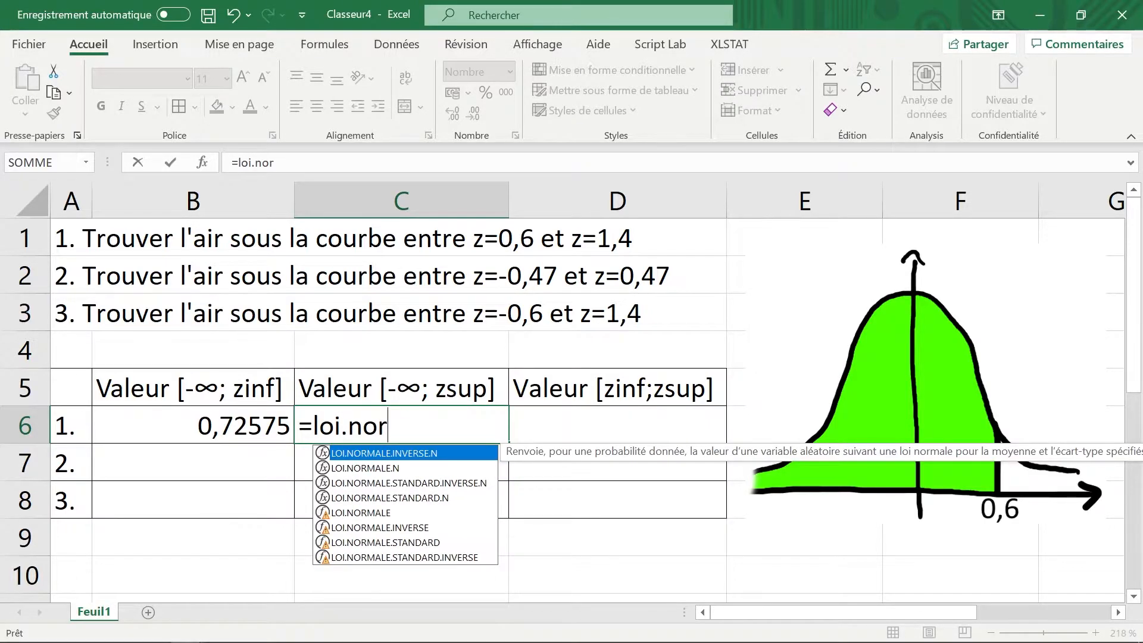
pyautogui.click(423, 500)
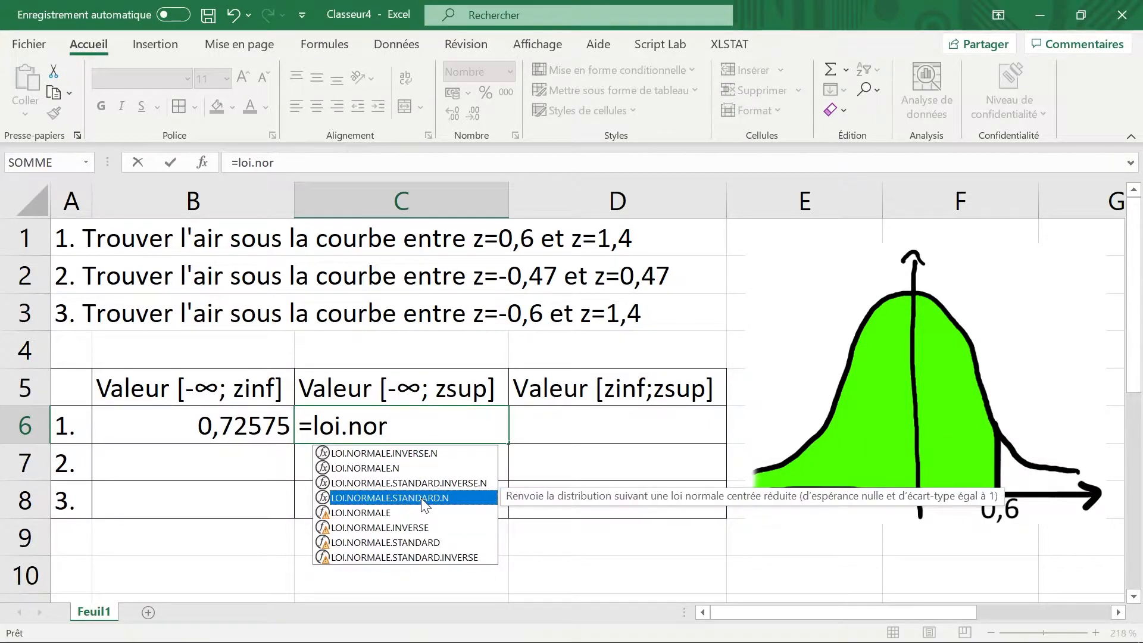
pyautogui.doubleClick(423, 499)
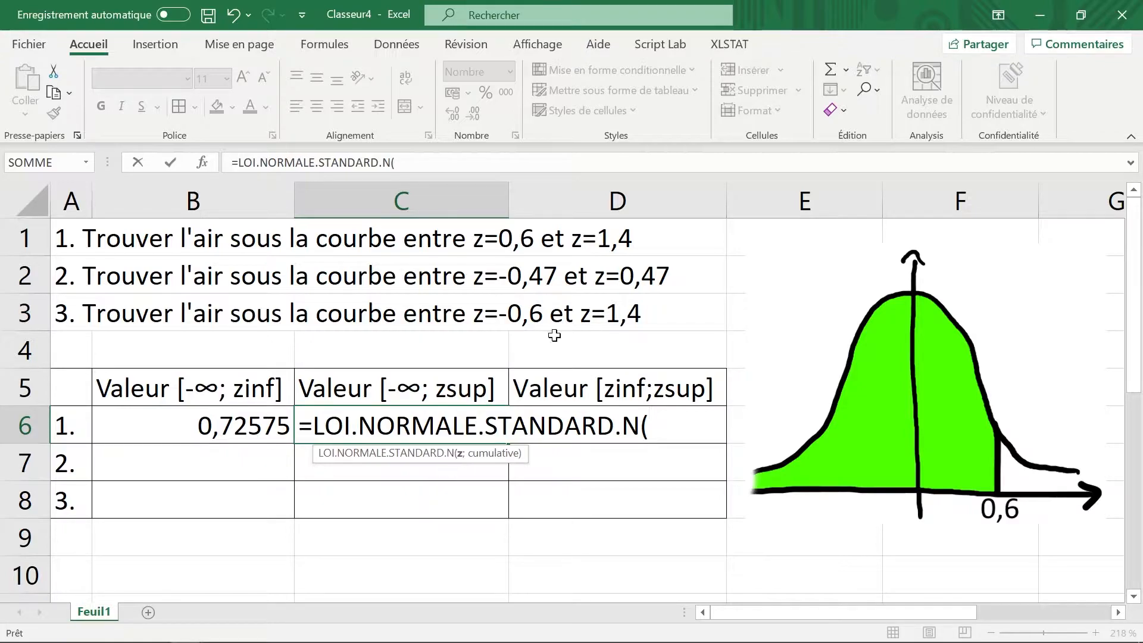
pyautogui.write('1,4;vr')
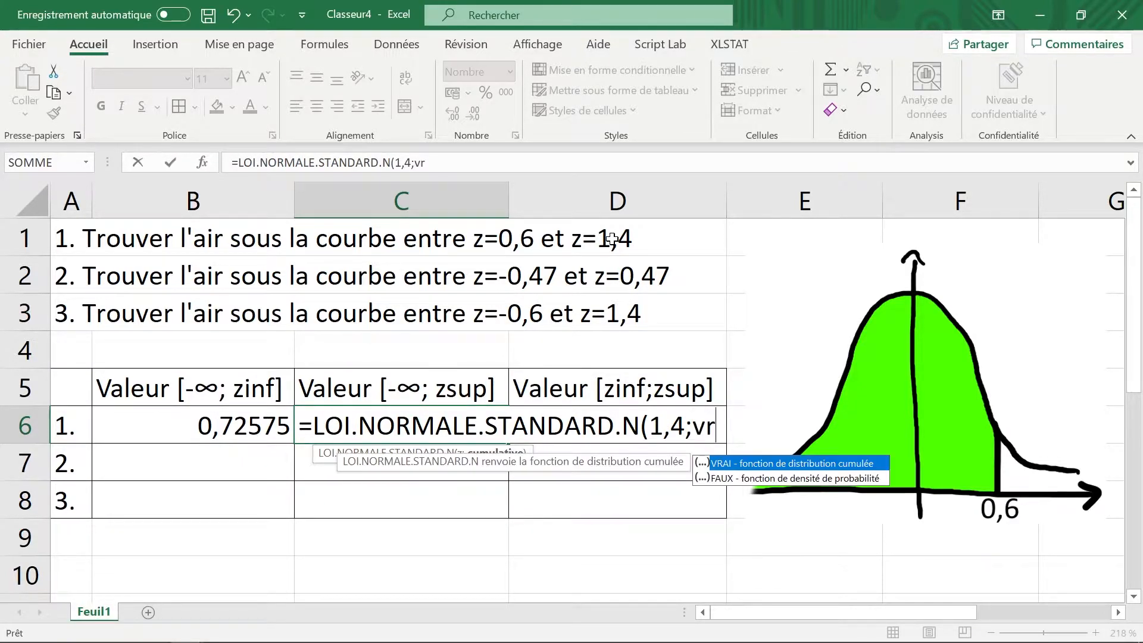
pyautogui.press('Tab')
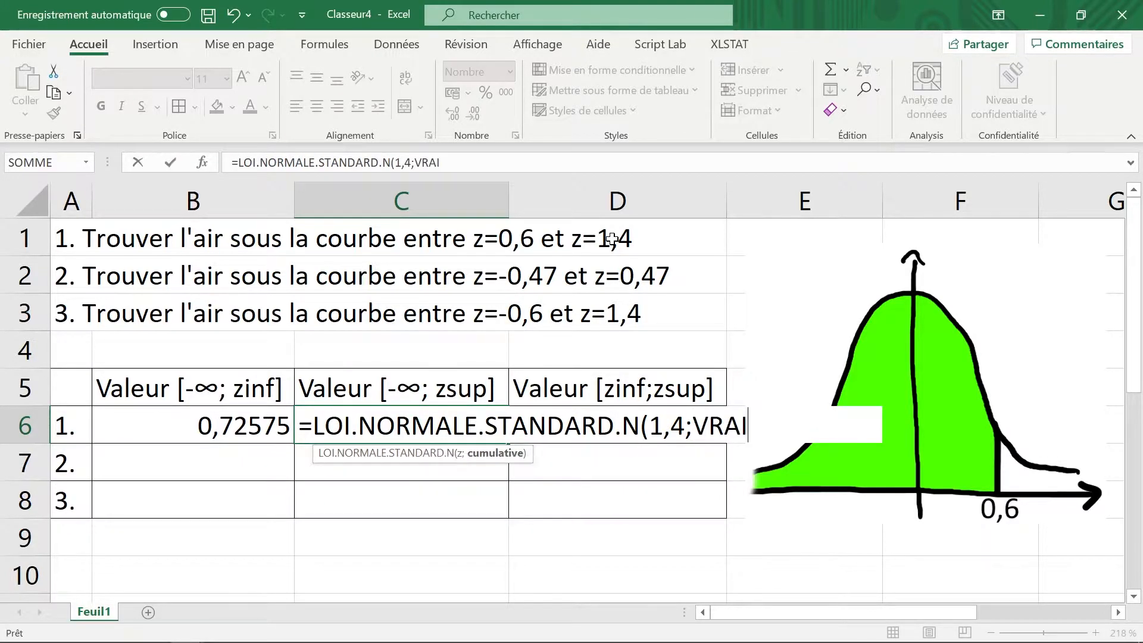
pyautogui.press('Return')
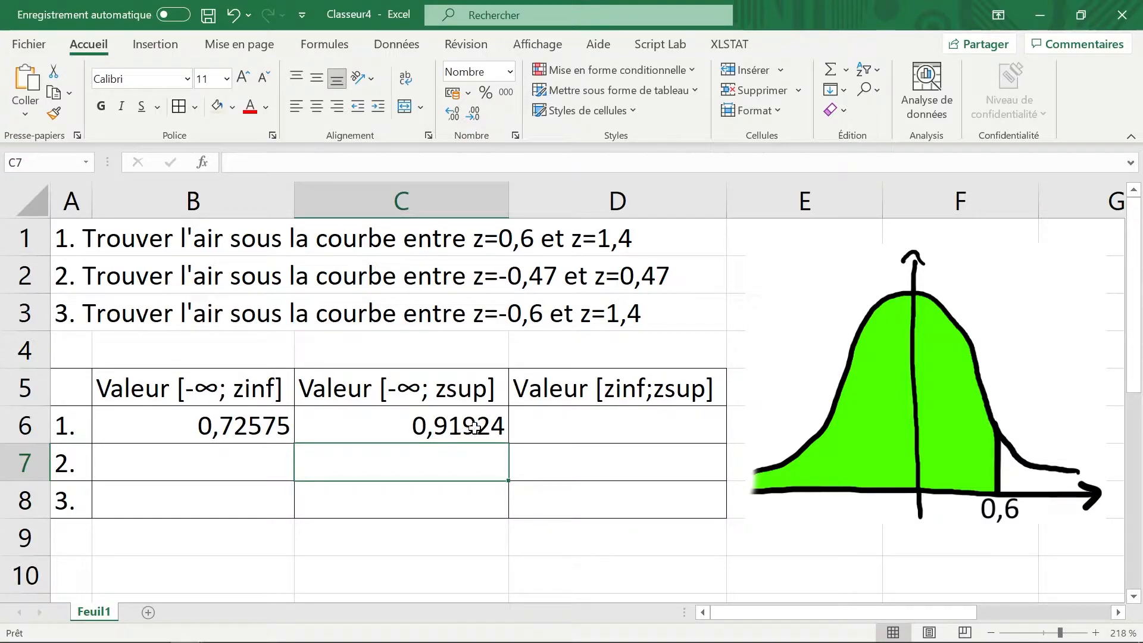
# Step: In cell D6, calculate the area between the two z values by subtracting B6 from C6
pyautogui.click(561, 425)
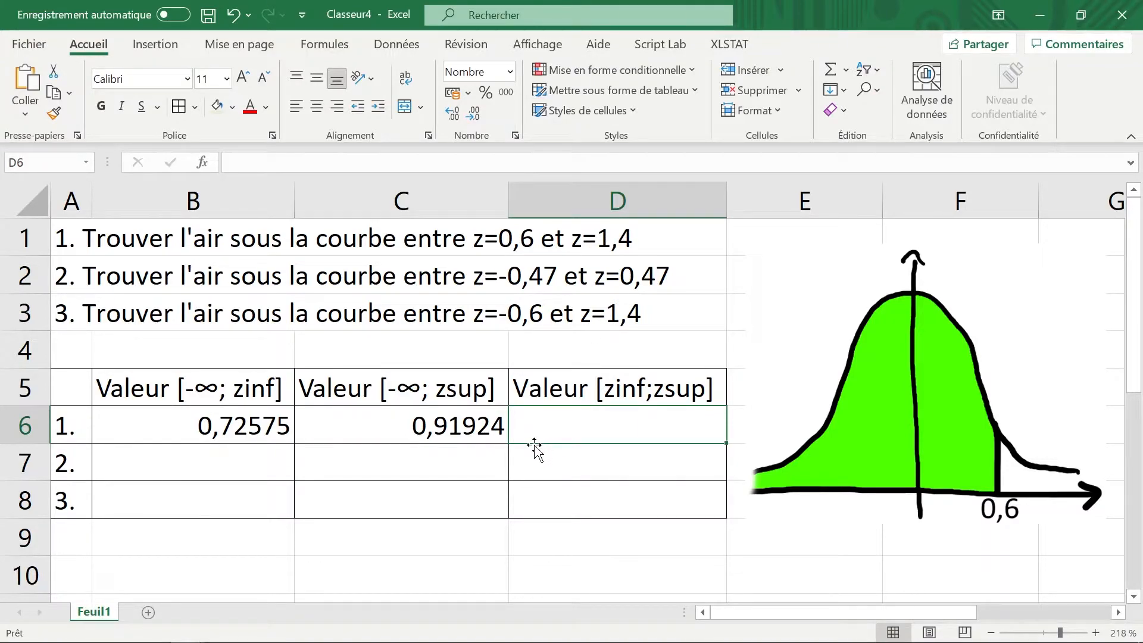
pyautogui.write('=')
pyautogui.click(433, 426)
pyautogui.write('-')
pyautogui.click(235, 434)
pyautogui.press('Return')
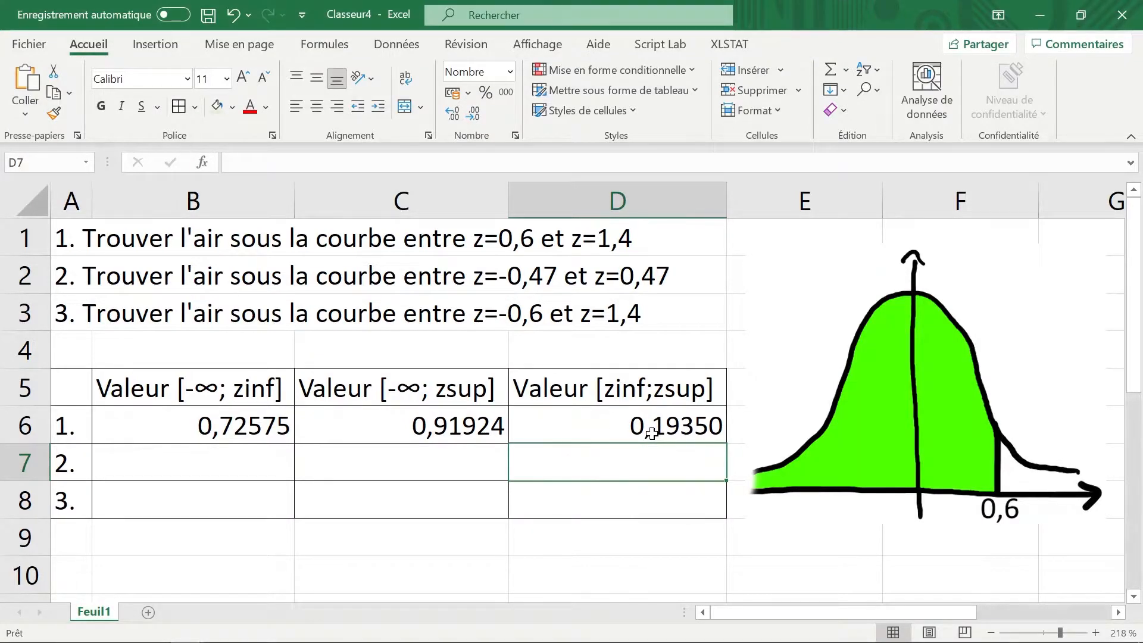
pyautogui.click(266, 468)
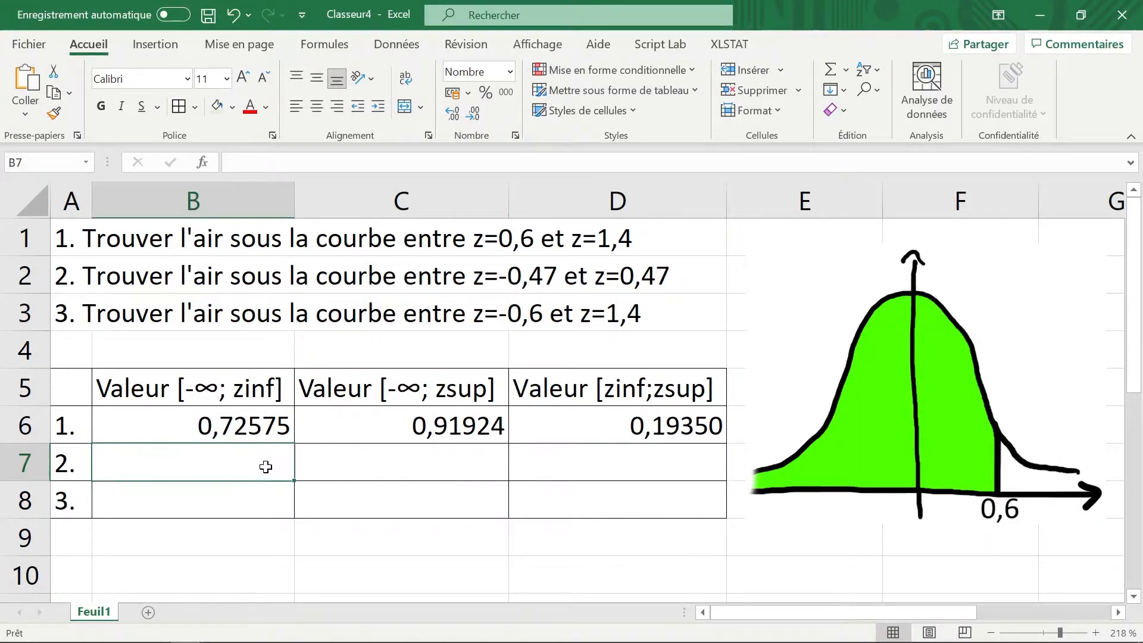
pyautogui.click(230, 534)
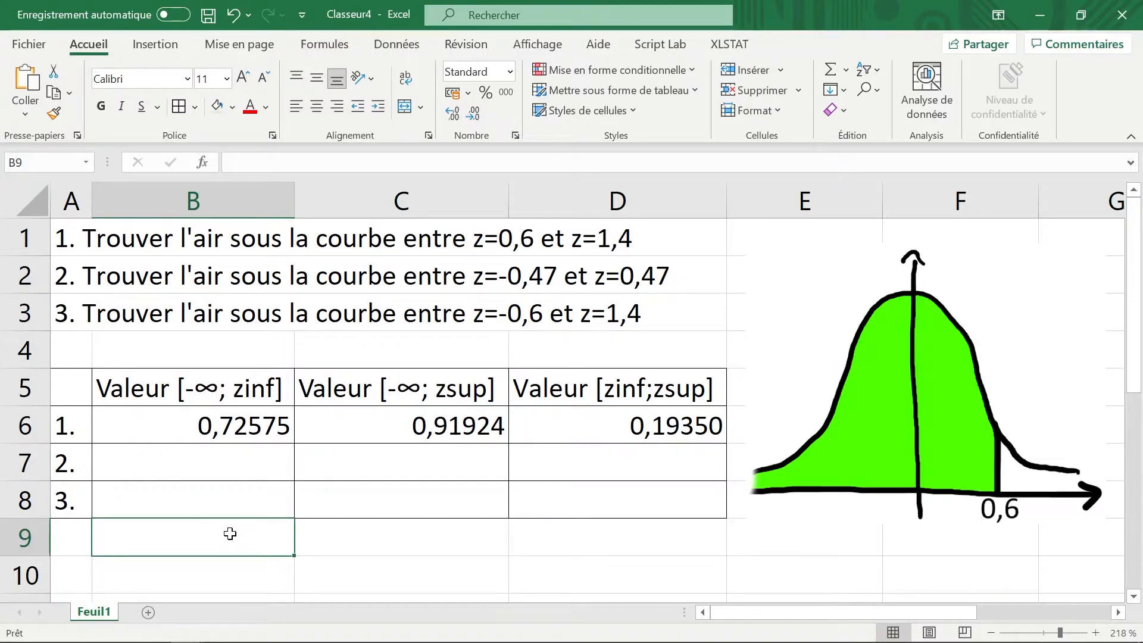
pyautogui.write('=')
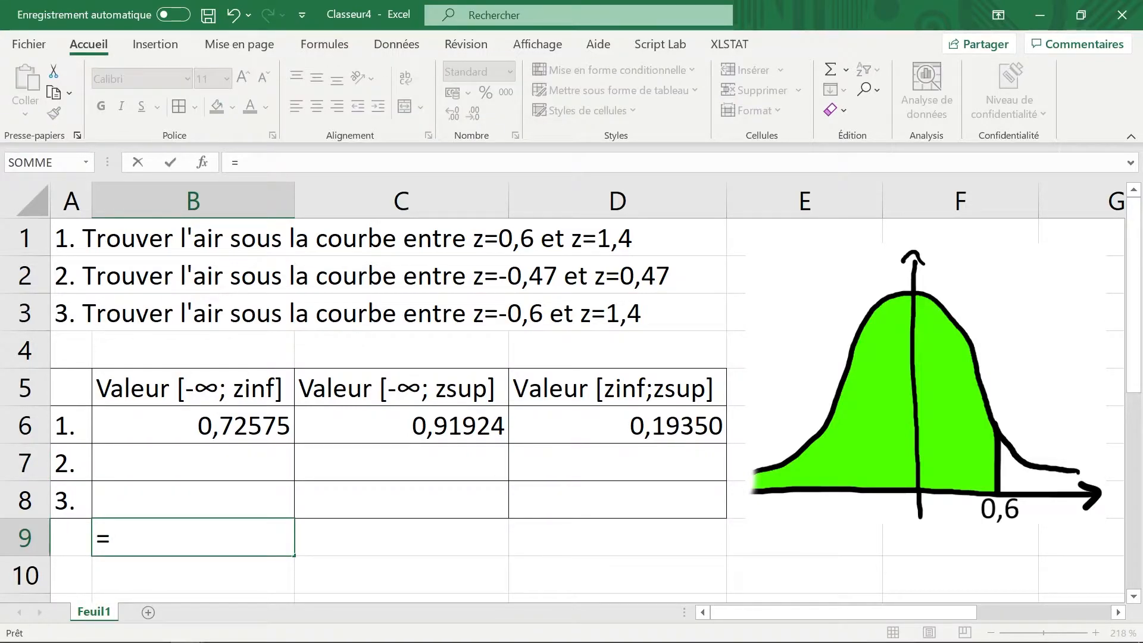
pyautogui.write('loi.norm')
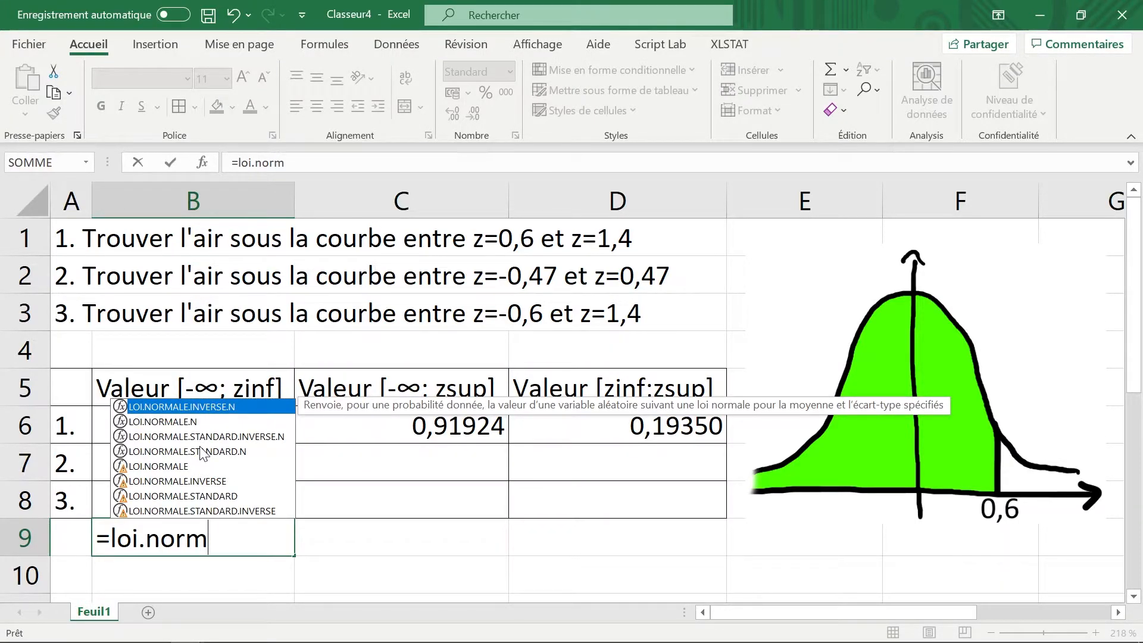
pyautogui.click(177, 440)
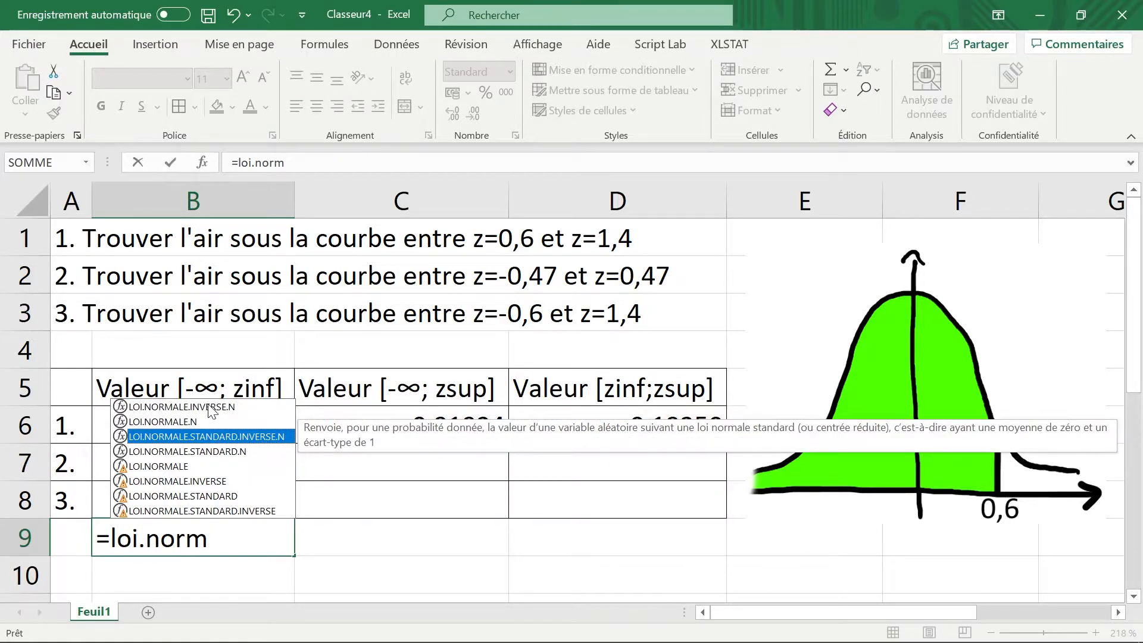
pyautogui.click(174, 406)
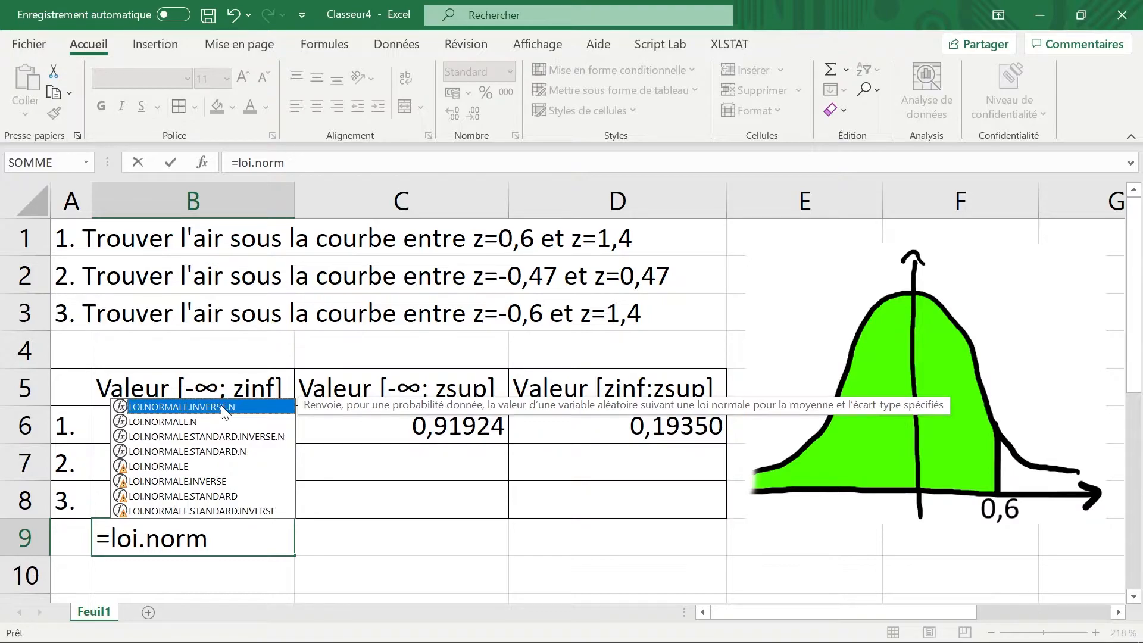
pyautogui.click(212, 437)
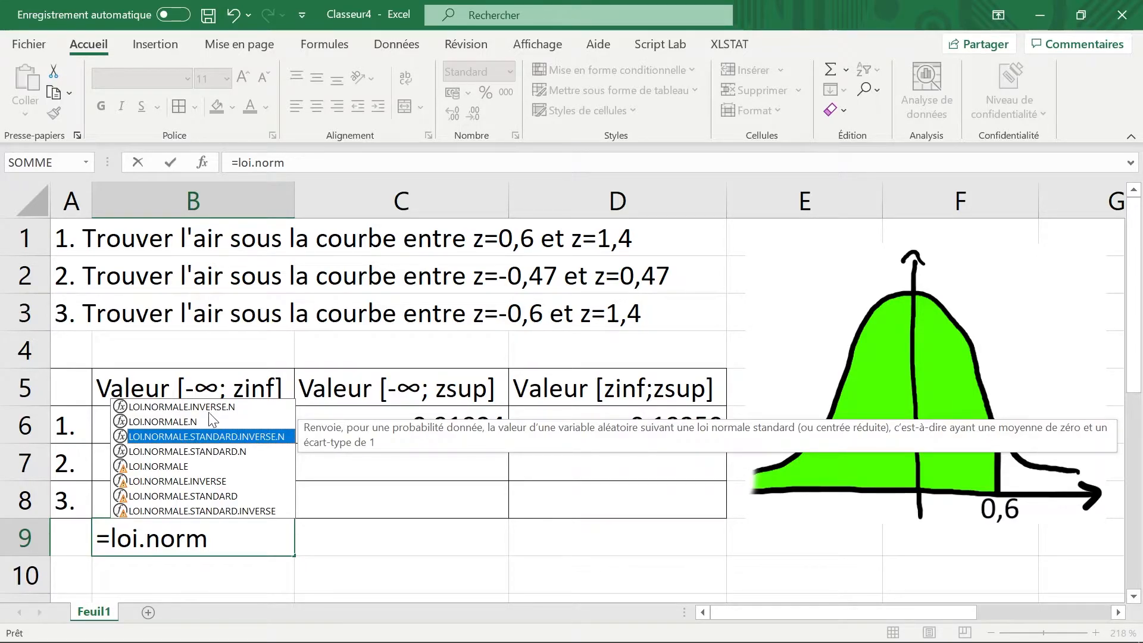
pyautogui.click(209, 410)
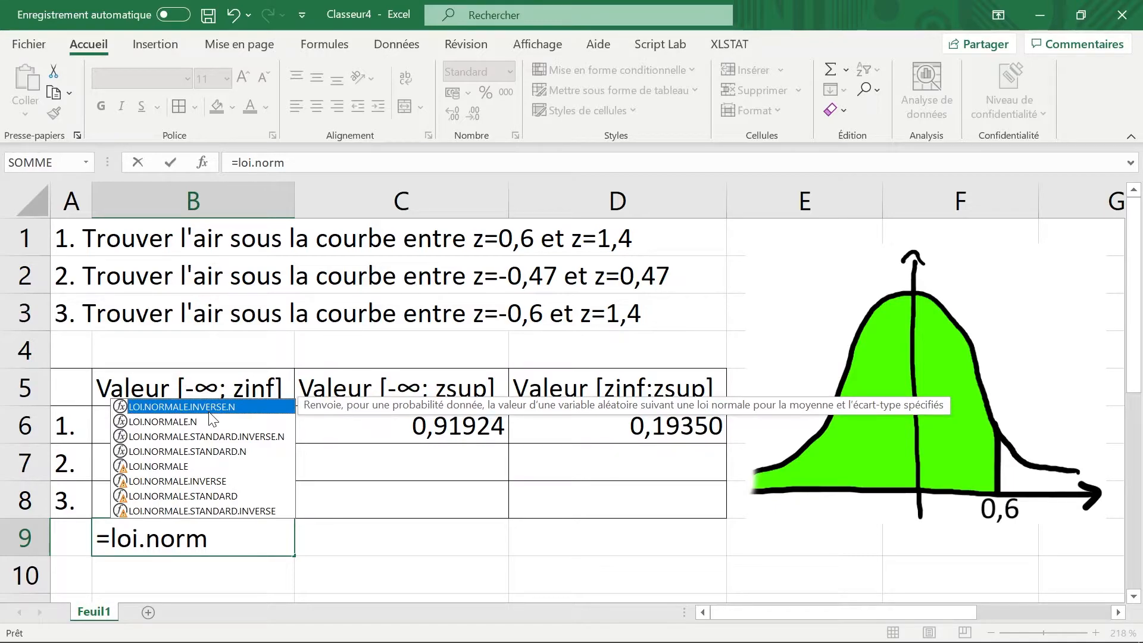
pyautogui.doubleClick(209, 411)
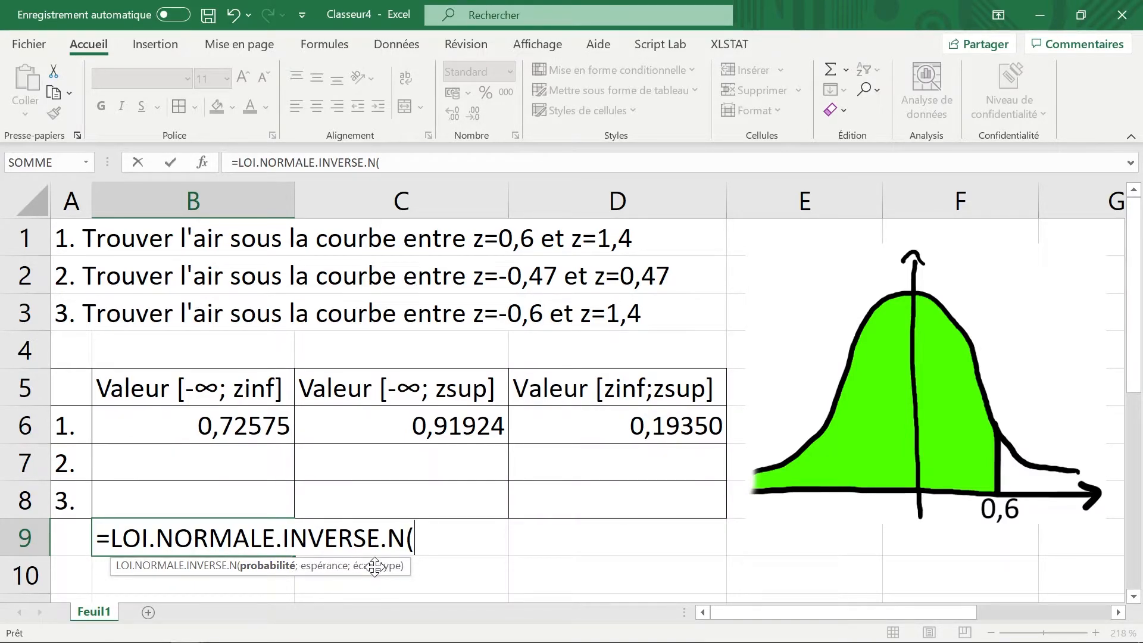
pyautogui.press('Escape')
# Step: In cell B9, calculate the z value for probability 0,72575 with =LOI.NORMALE.STANDARD.INVERSE.N(0,72575)
pyautogui.write('=l')
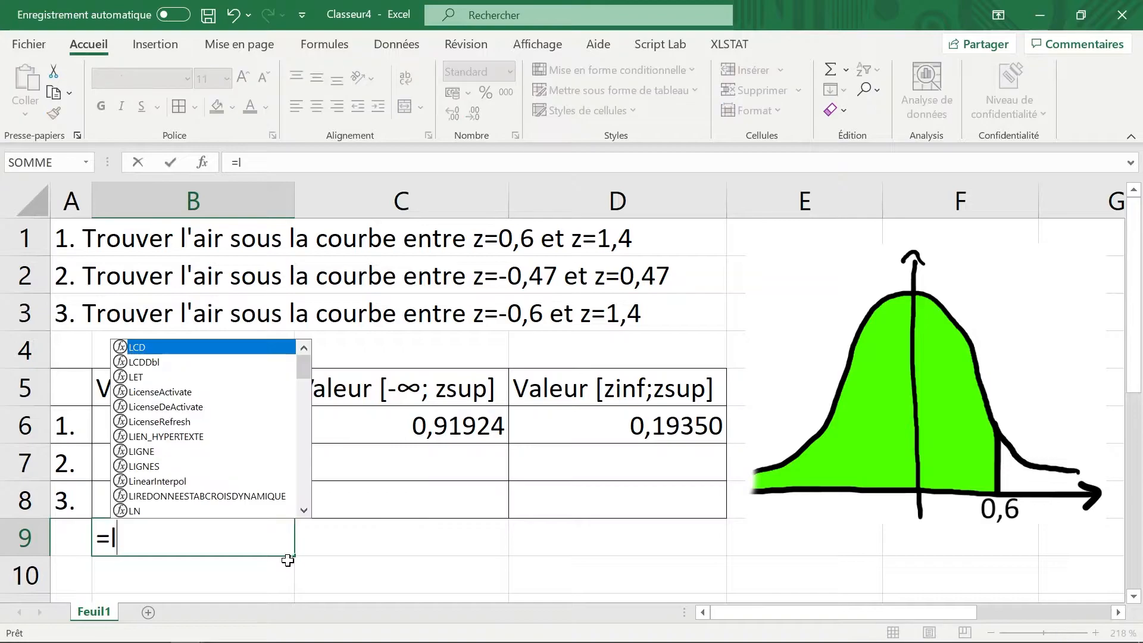
pyautogui.write('oi.norm')
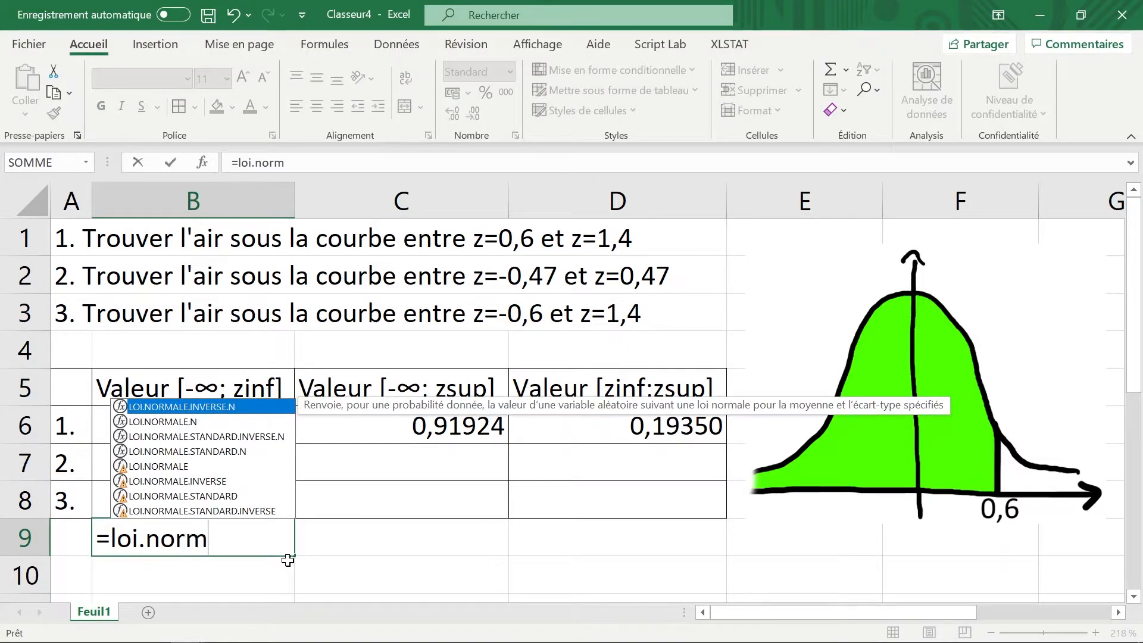
pyautogui.press('Down')
pyautogui.press('Down')
pyautogui.press('Up')
pyautogui.press('Up')
pyautogui.press('Down')
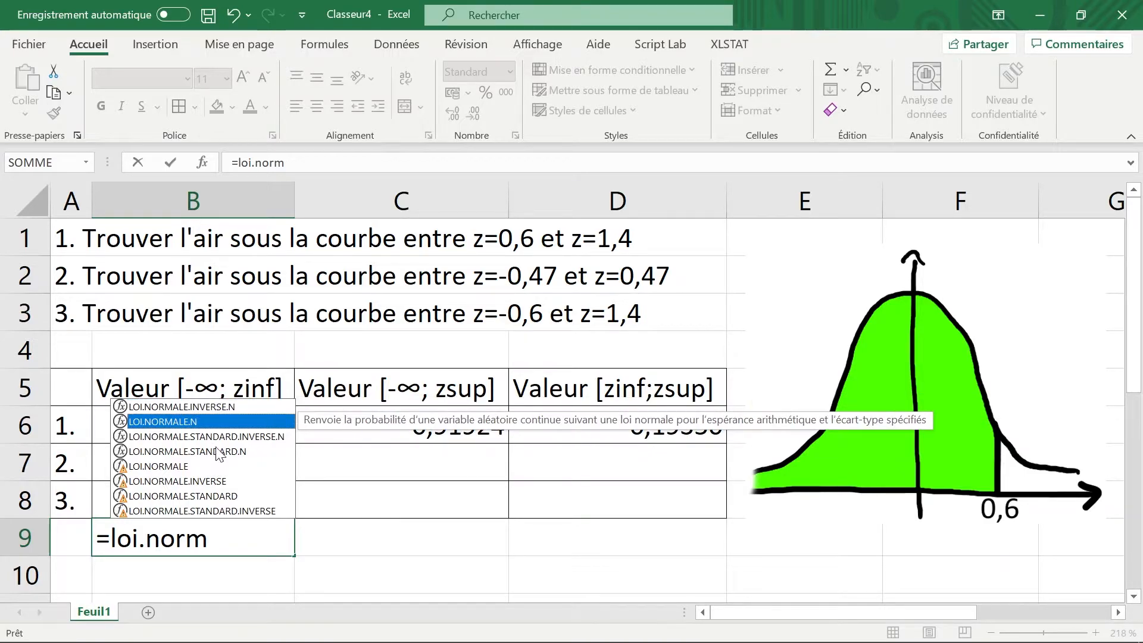
pyautogui.press('Down')
pyautogui.press('Down')
pyautogui.click(242, 451)
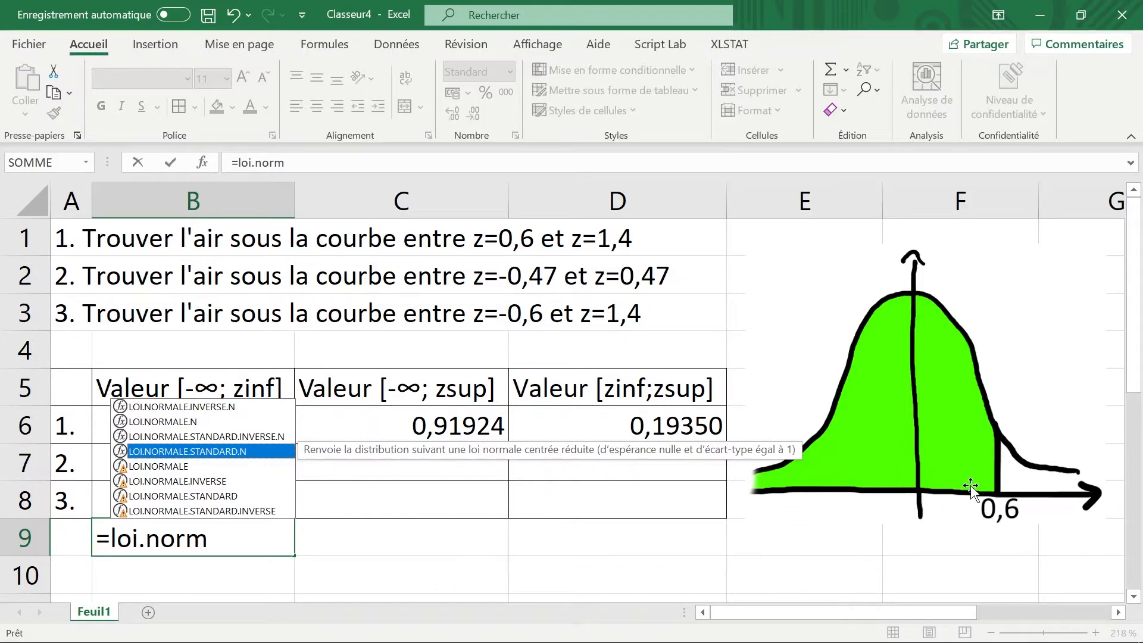
pyautogui.click(247, 436)
pyautogui.doubleClick(248, 436)
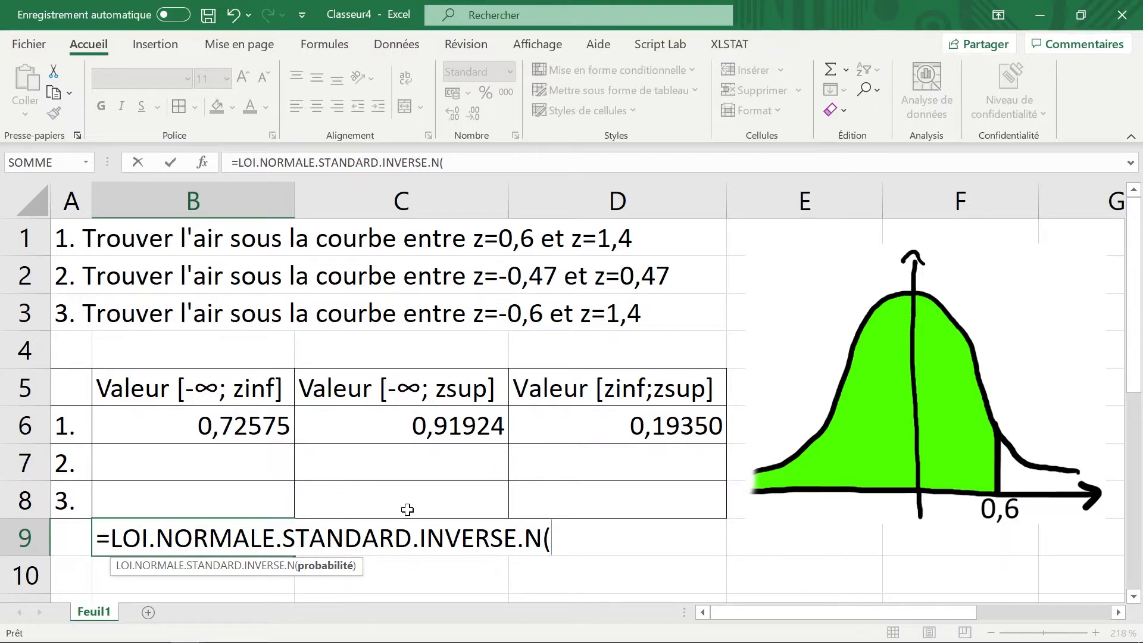
pyautogui.write('0,7257')
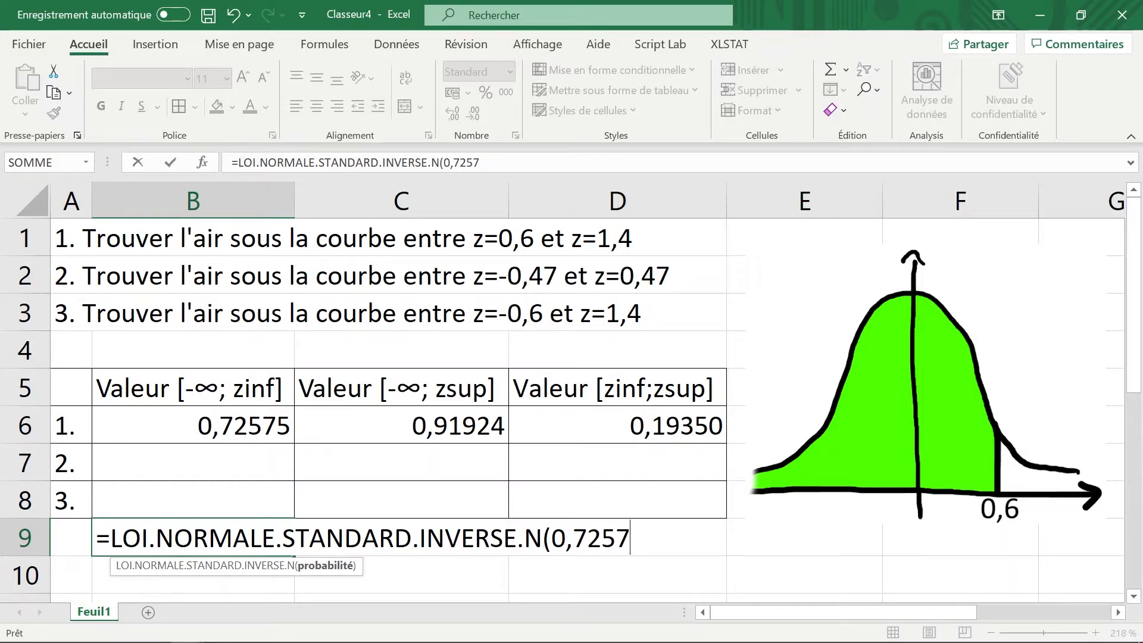
pyautogui.write('5')
pyautogui.press('Return')
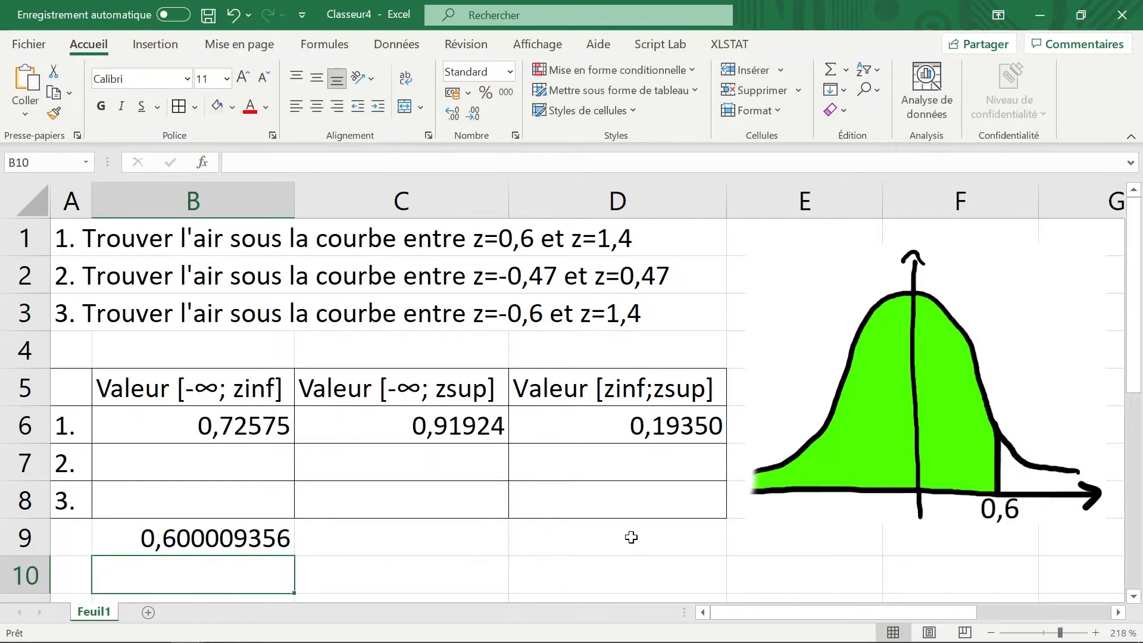
# Step: Review the inverse standard normal formula in cell B9 and clear the cell
pyautogui.click(151, 540)
pyautogui.doubleClick(151, 540)
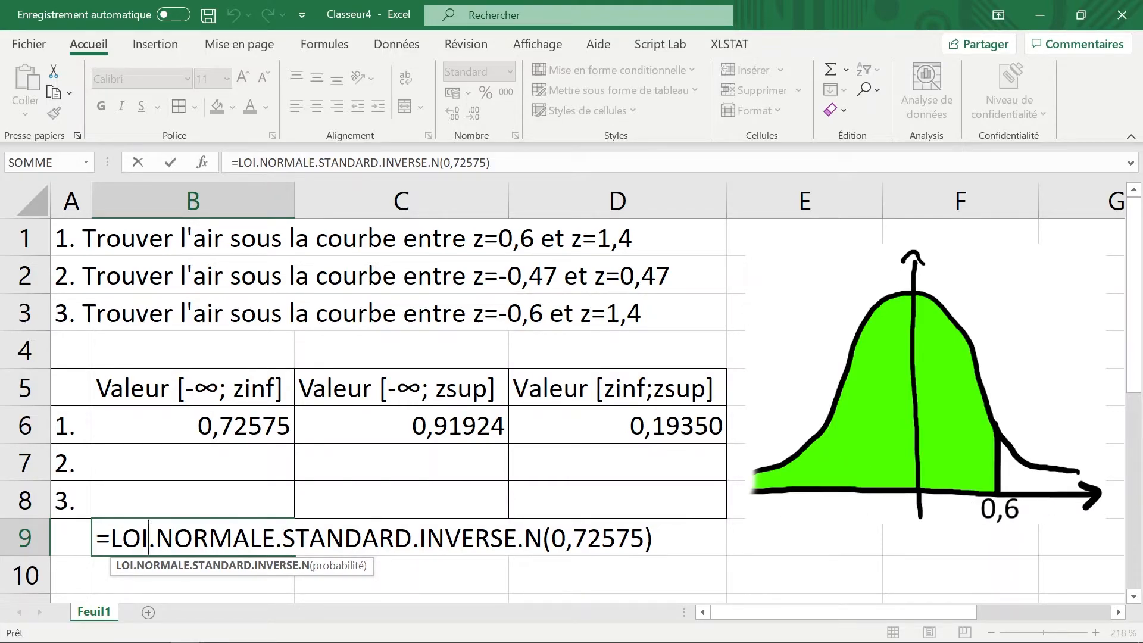
pyautogui.press('Return')
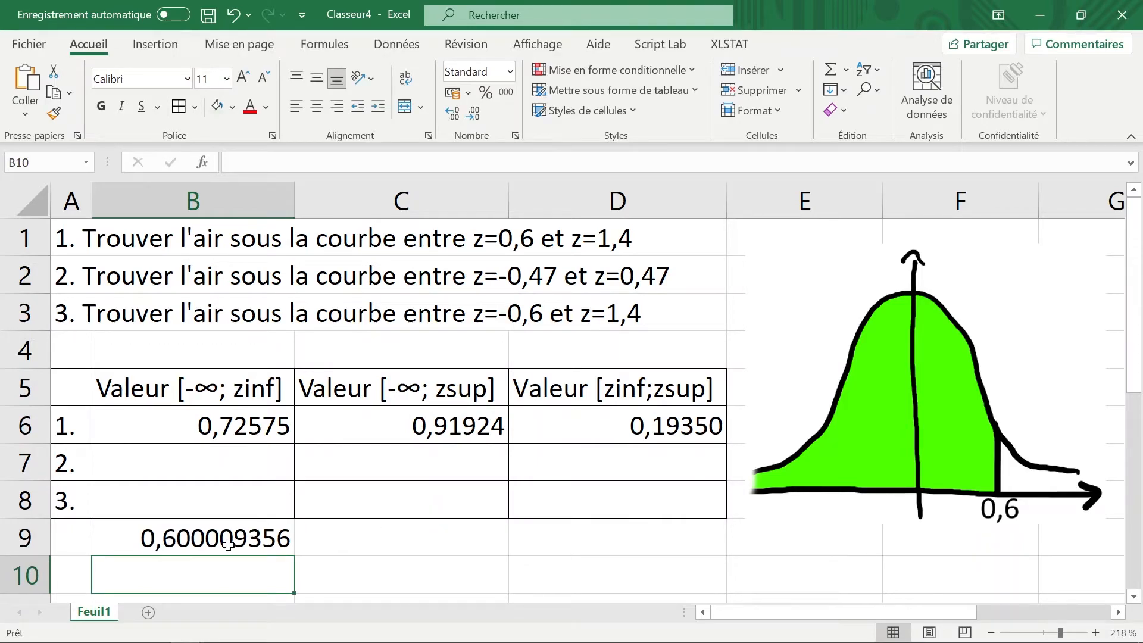
pyautogui.click(179, 540)
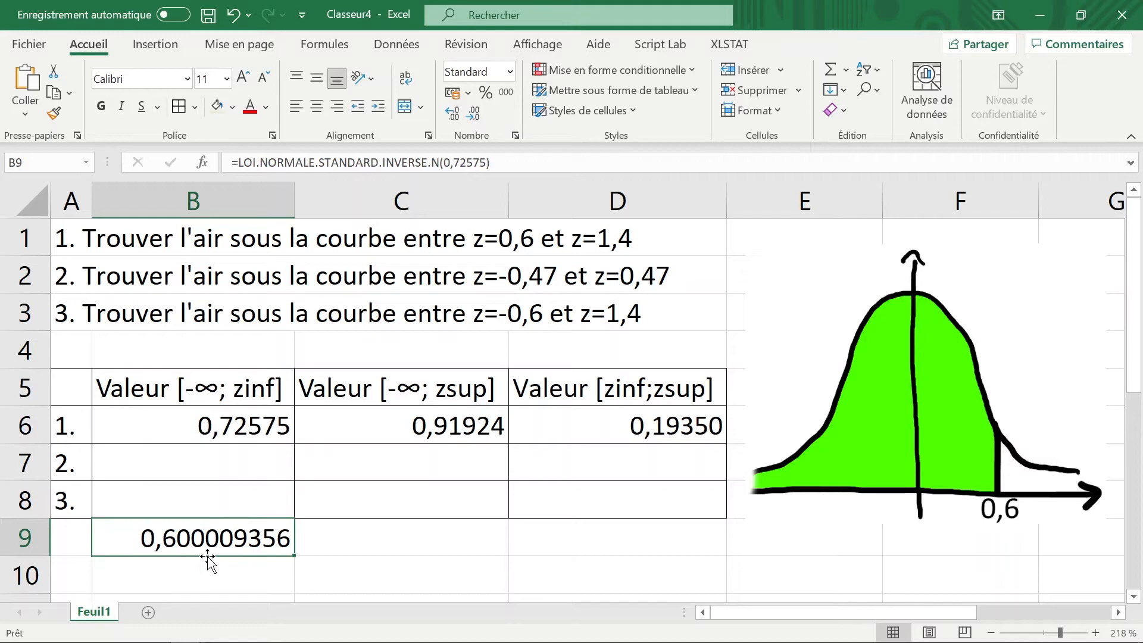
pyautogui.press('Delete')
# Step: In cell B7, calculate the cumulative standard normal probability for z=-0,47 with =LOI.NORMALE.STANDARD.N(-0,47;VRAI)
pyautogui.press('Up')
pyautogui.press('Up')
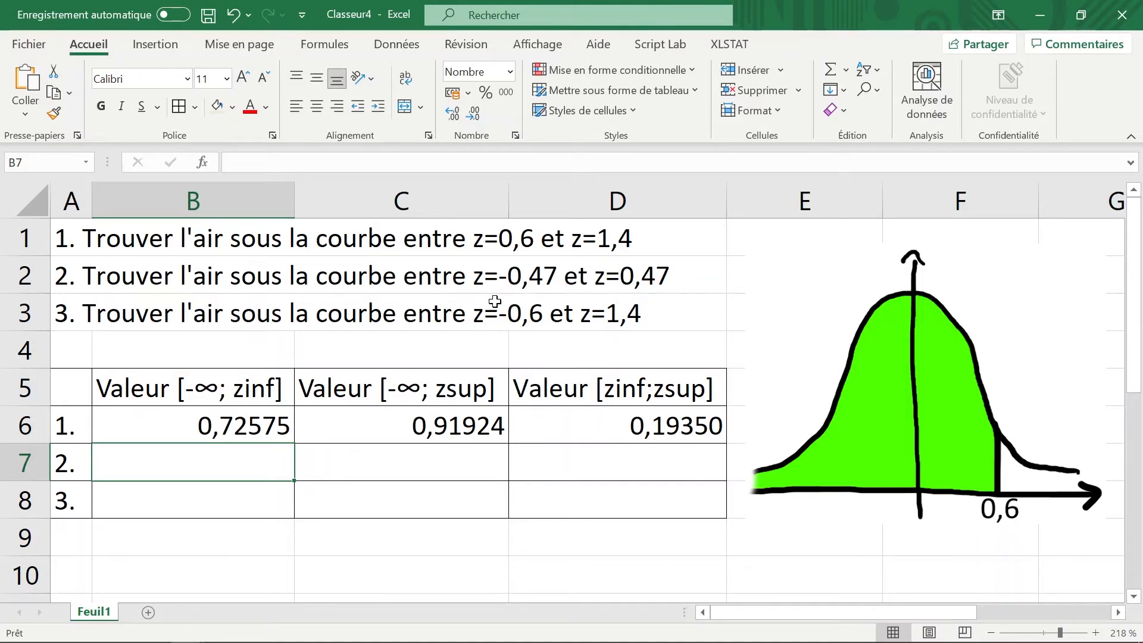
pyautogui.write('=lo')
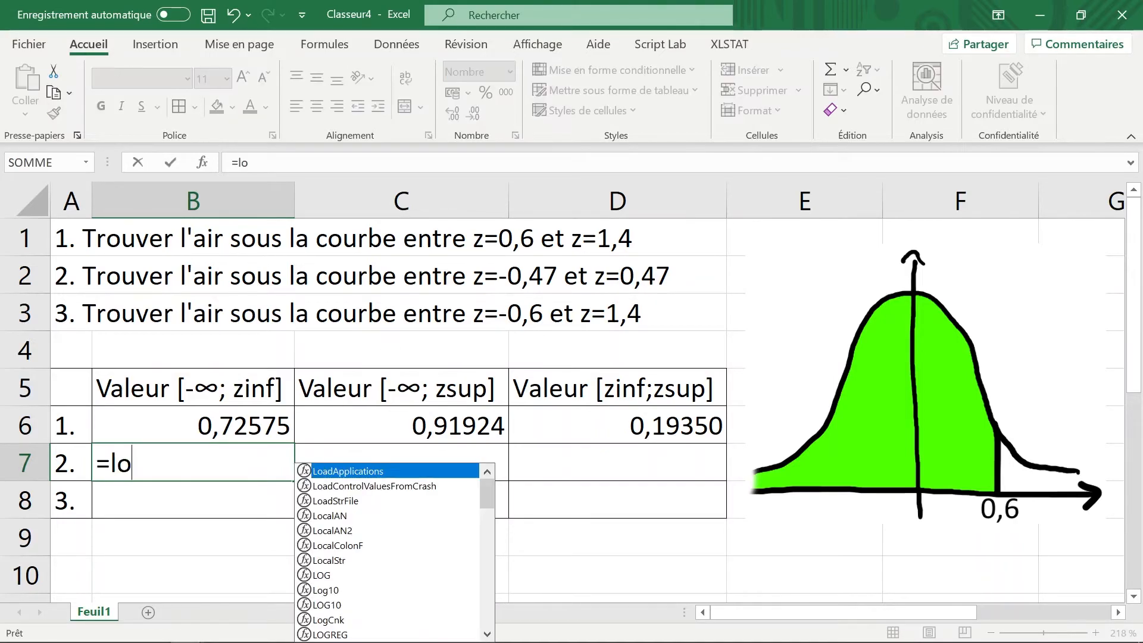
pyautogui.write('i.')
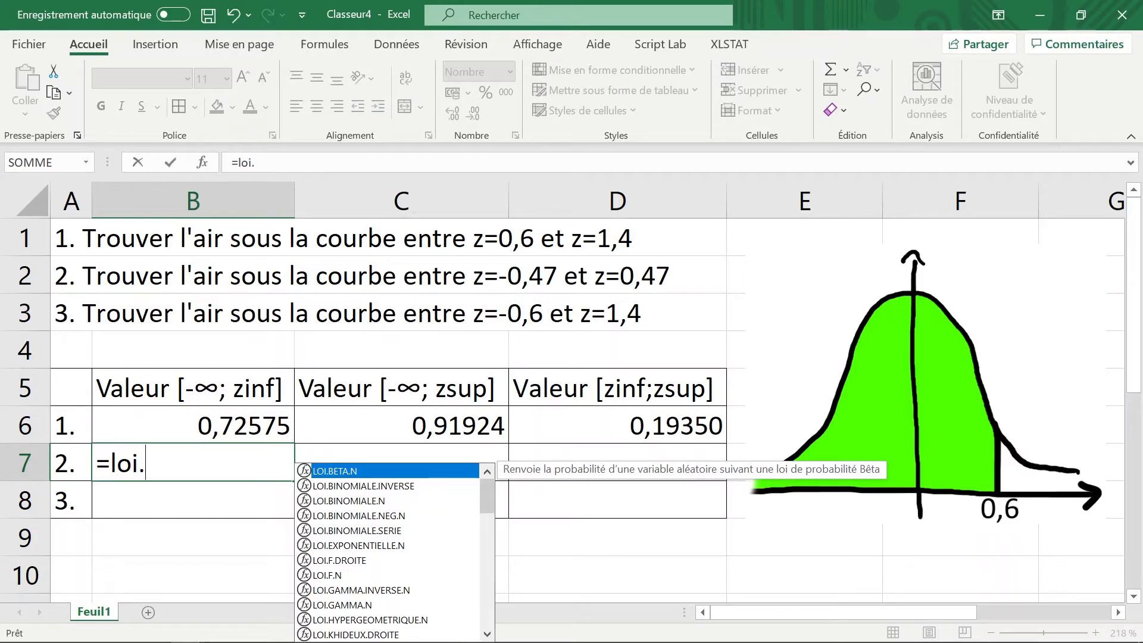
pyautogui.write('normale')
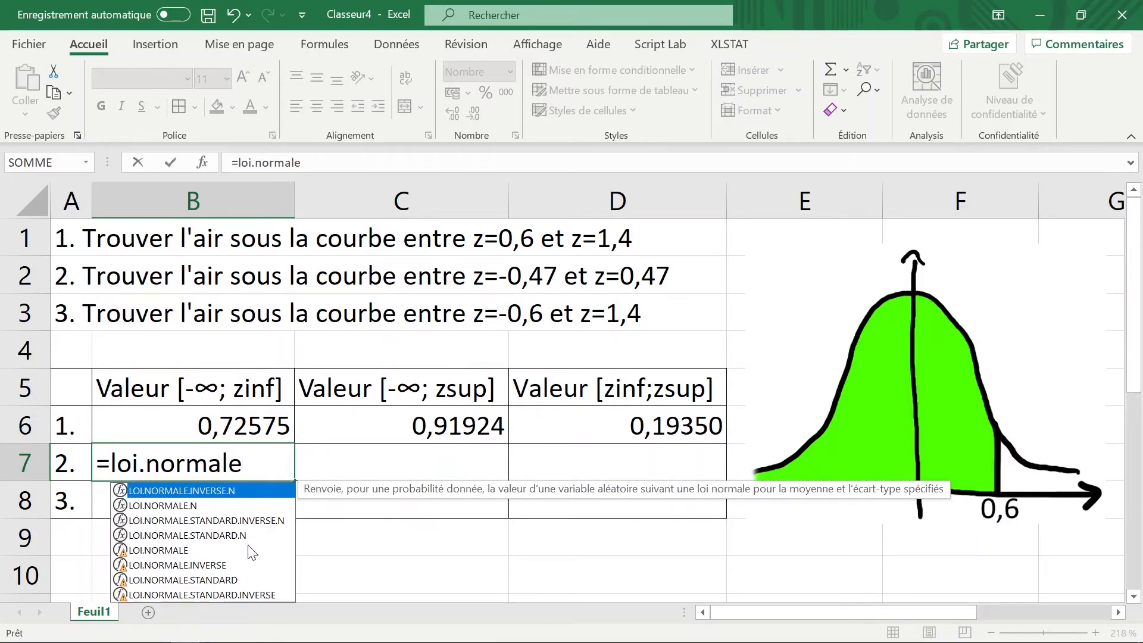
pyautogui.click(244, 536)
pyautogui.doubleClick(244, 536)
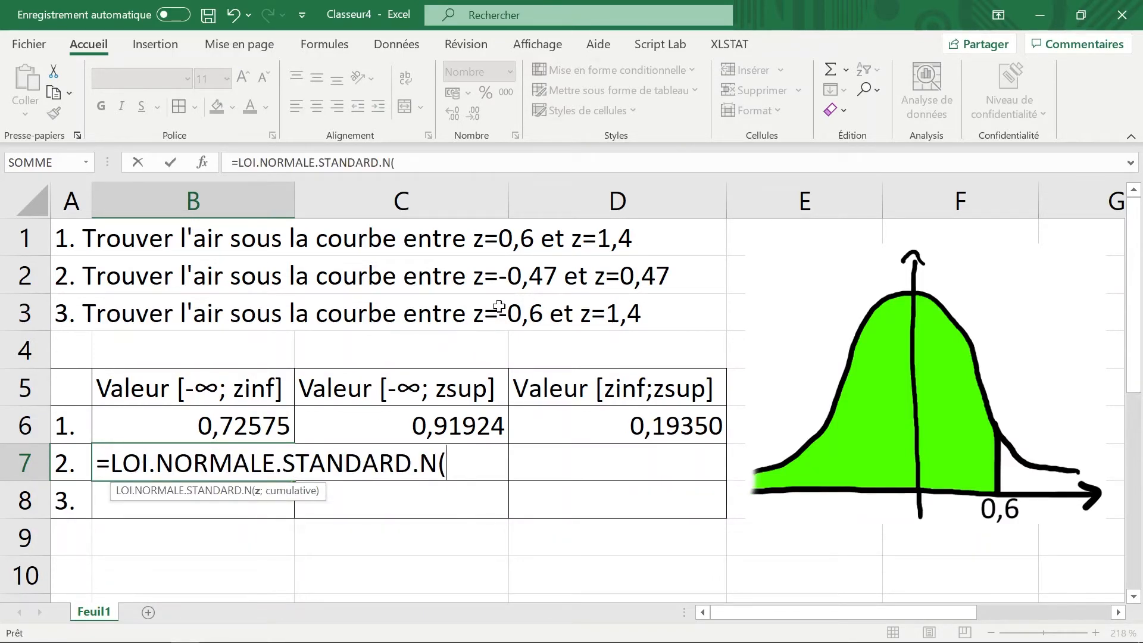
pyautogui.write('-0,47')
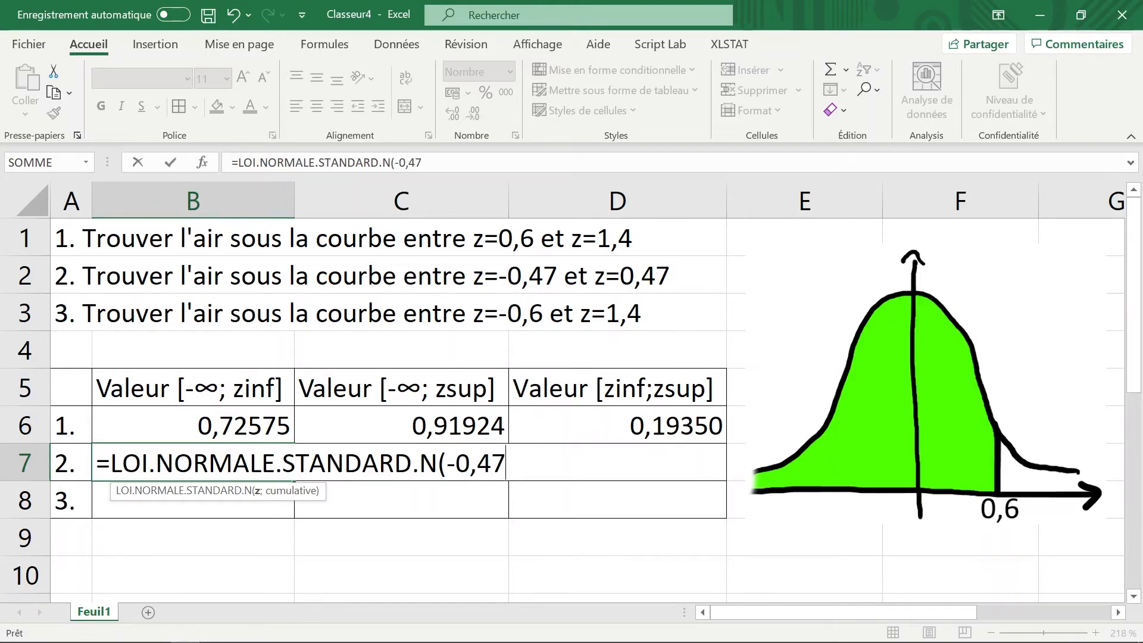
pyautogui.write(';vrai')
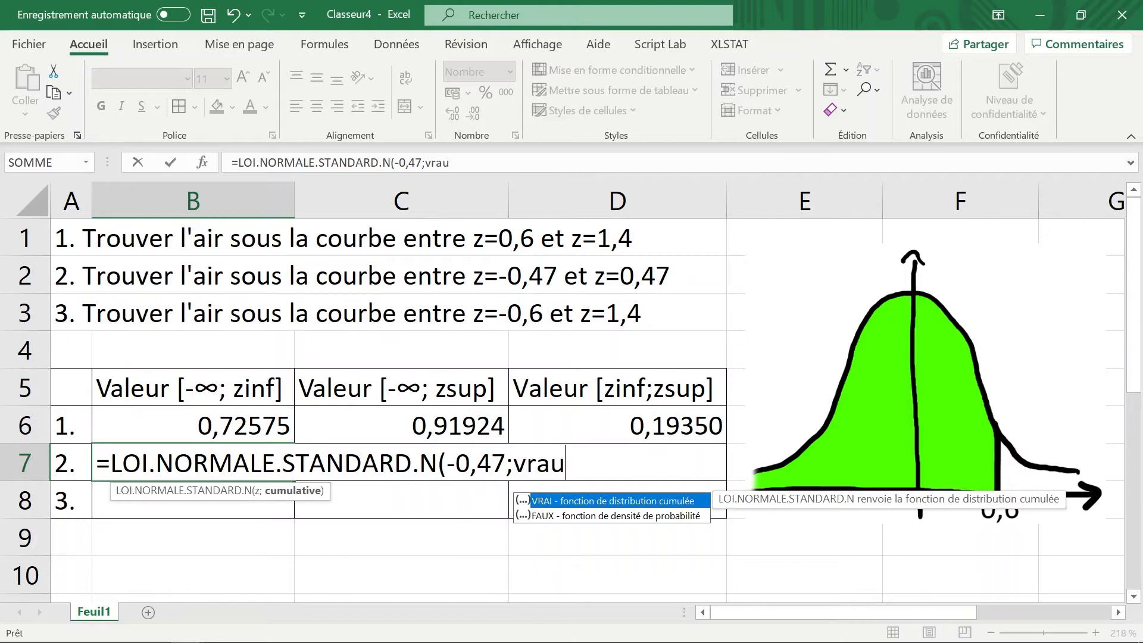
pyautogui.press('Tab')
pyautogui.press('Return')
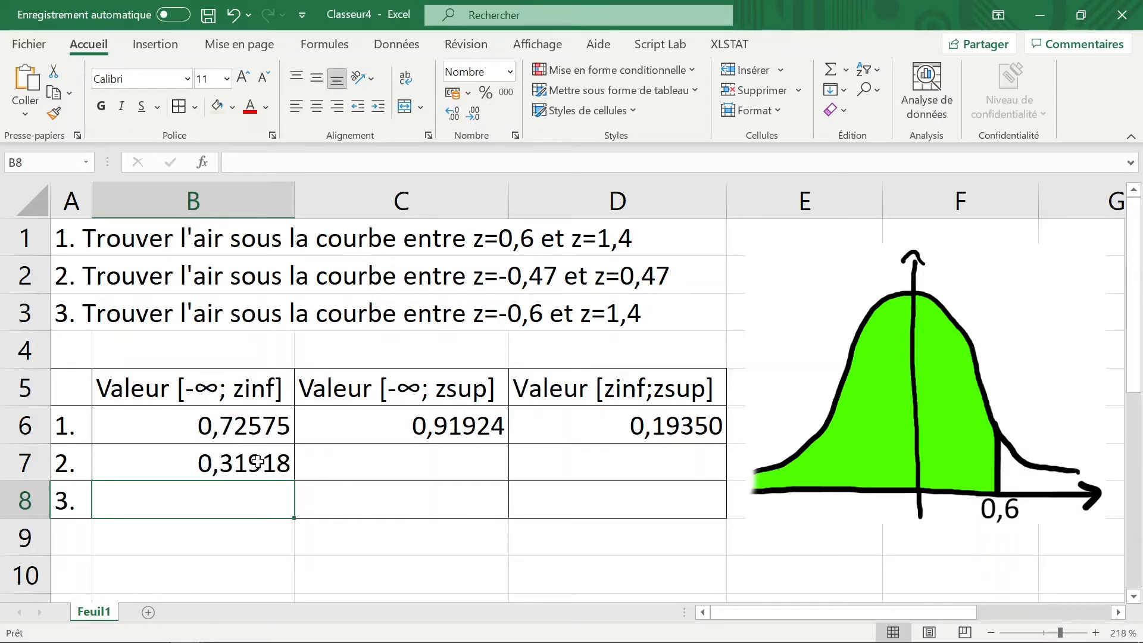
# Step: In cell C7, calculate the cumulative standard normal probability for z=0,47 with =LOI.NORMALE.STANDARD.N(0,47;VRAI)
pyautogui.click(348, 470)
pyautogui.write('=loi.norm')
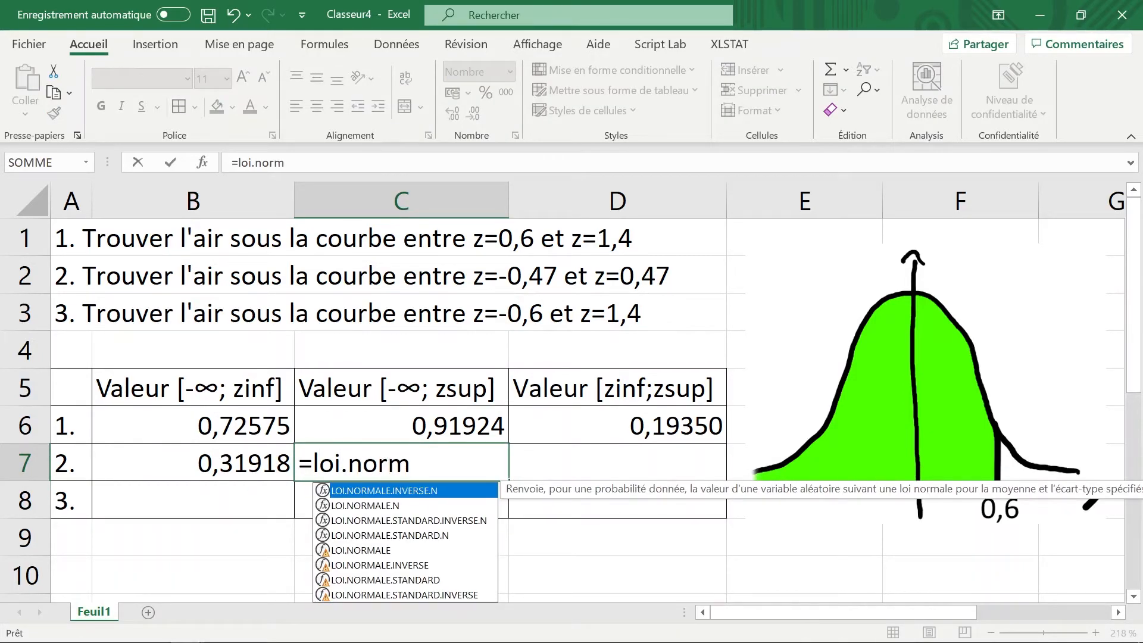
pyautogui.doubleClick(425, 534)
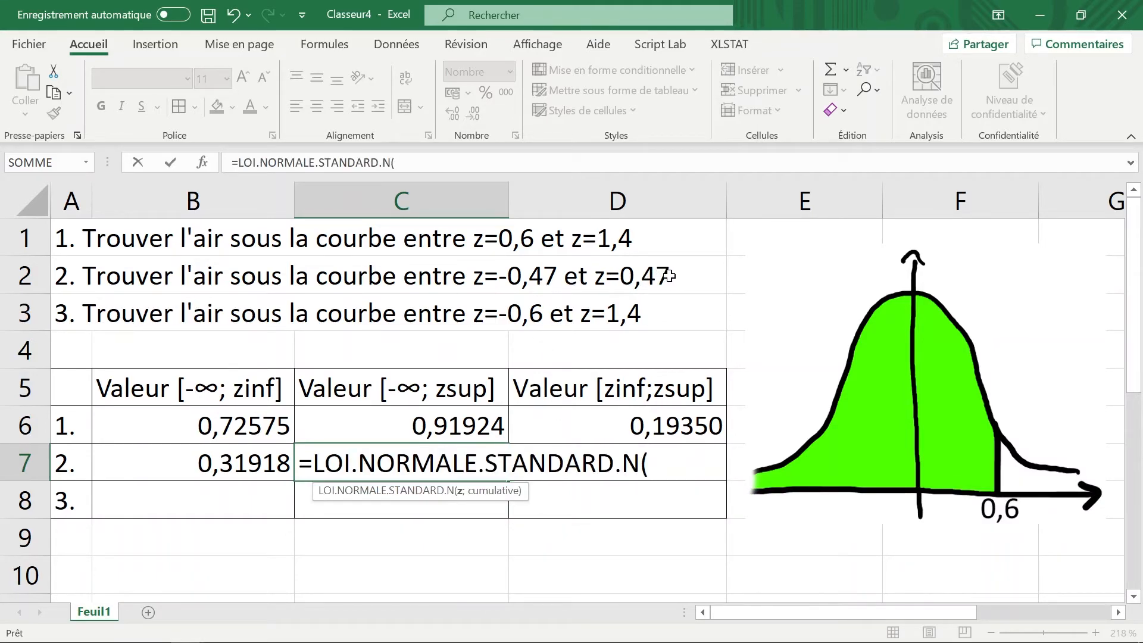
pyautogui.write('0')
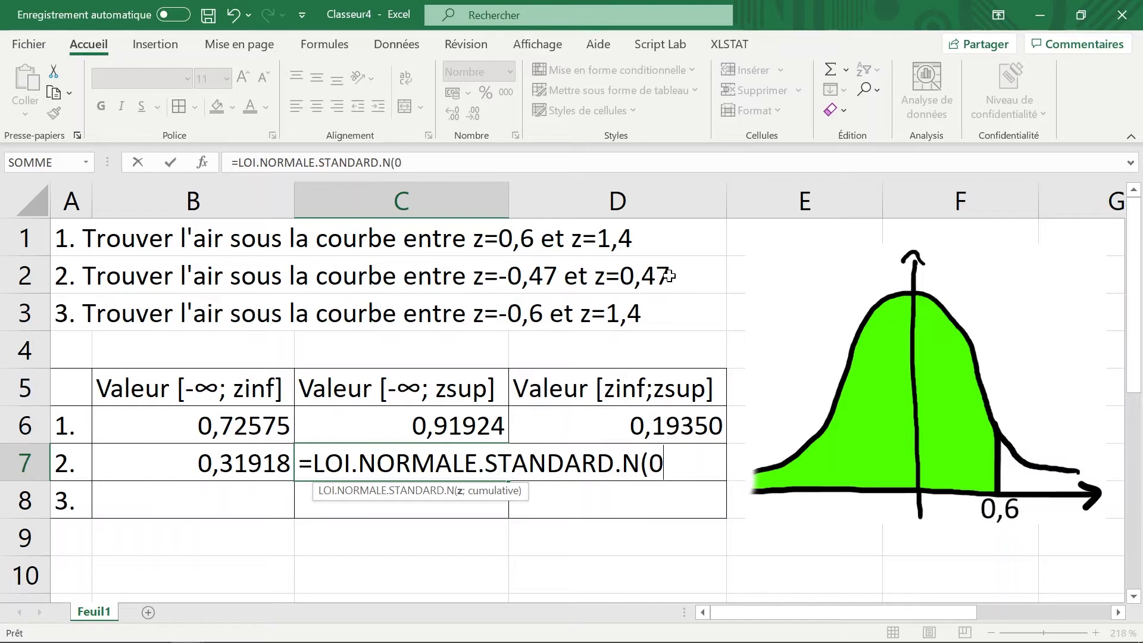
pyautogui.write(',47;vr')
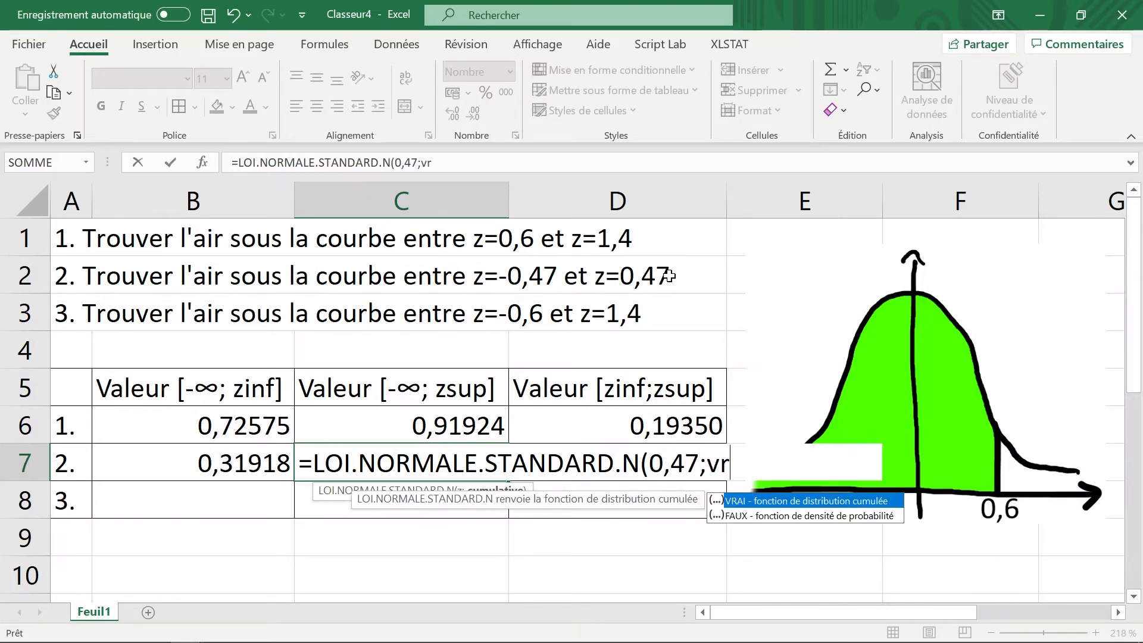
pyautogui.press('Tab')
pyautogui.press('Return')
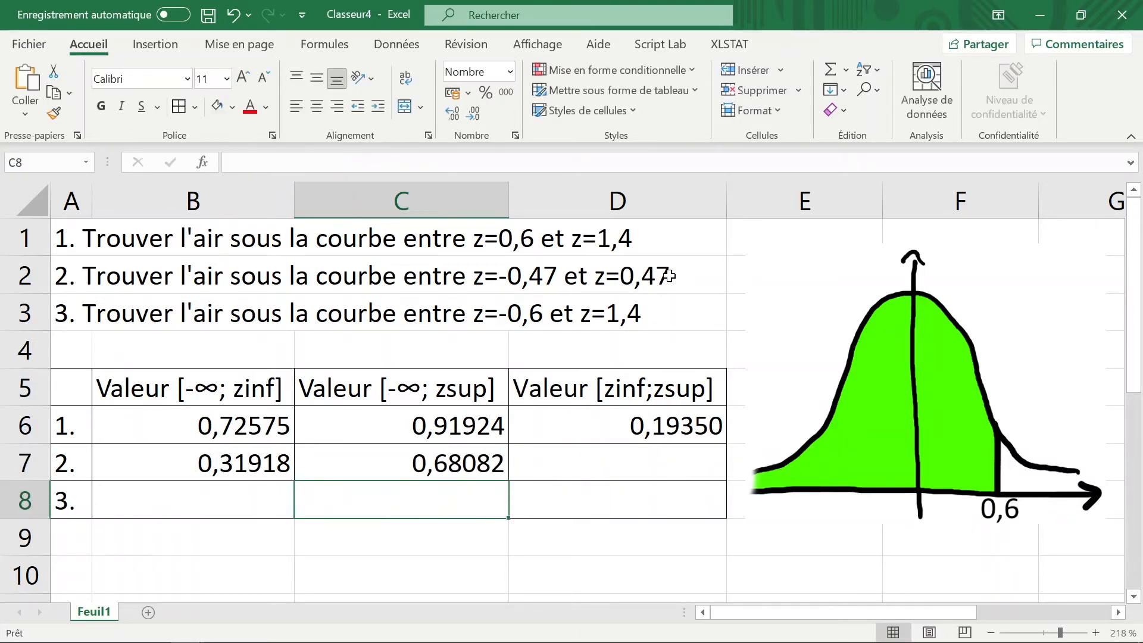
# Step: In cell D7, calculate the area between the two z values by subtracting B7 from C7
pyautogui.click(556, 472)
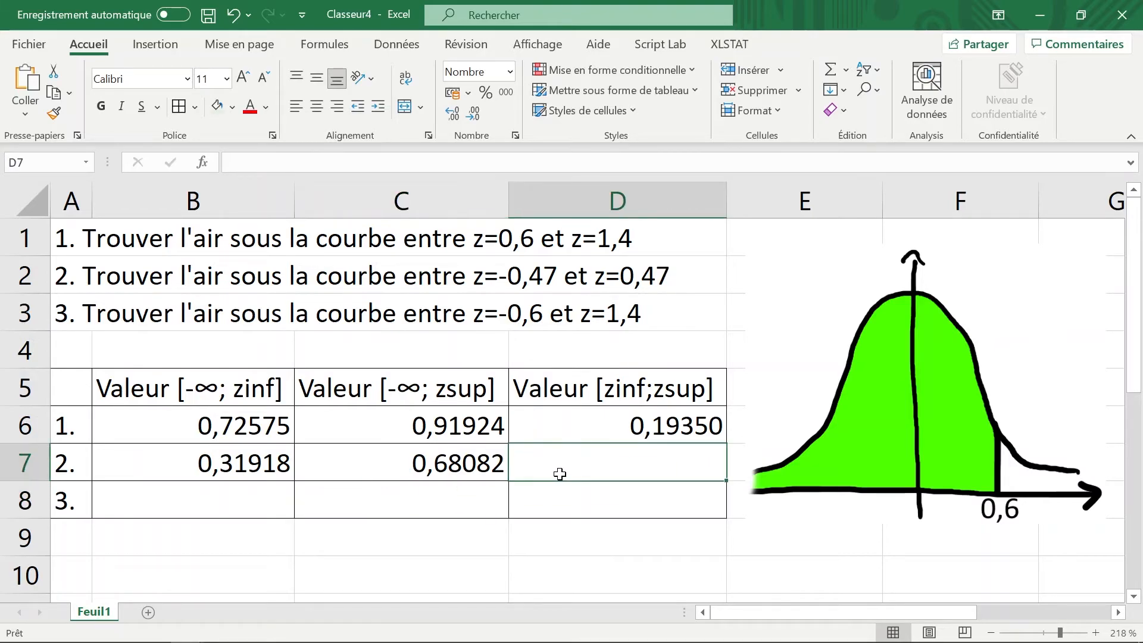
pyautogui.write('=')
pyautogui.press('Left')
pyautogui.write('-')
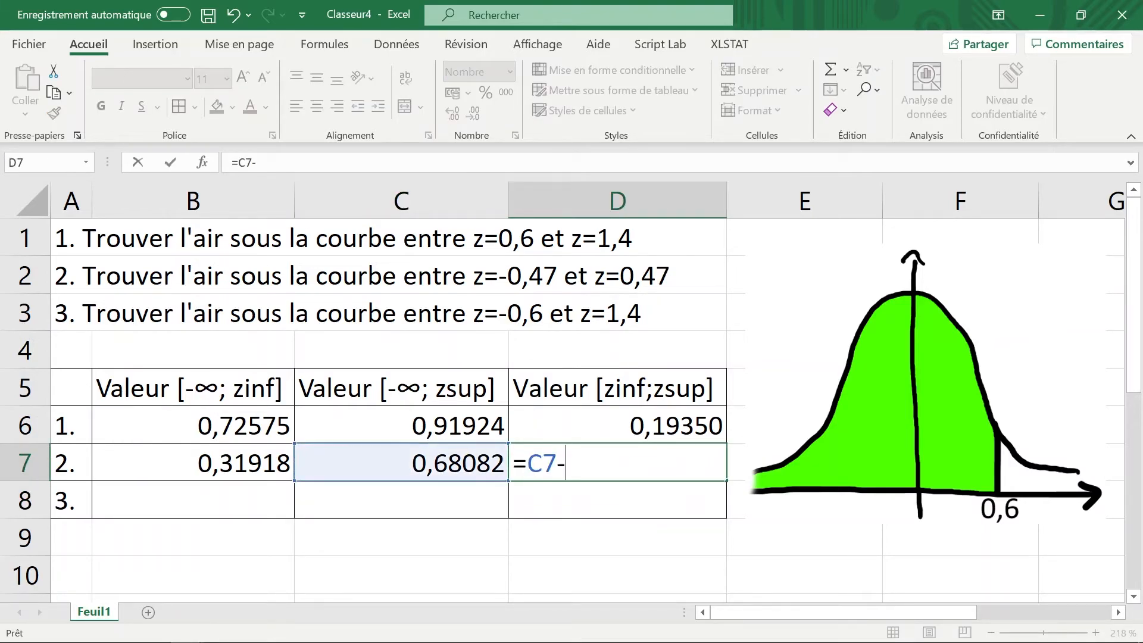
pyautogui.press('Left')
pyautogui.press('Left')
pyautogui.press('Return')
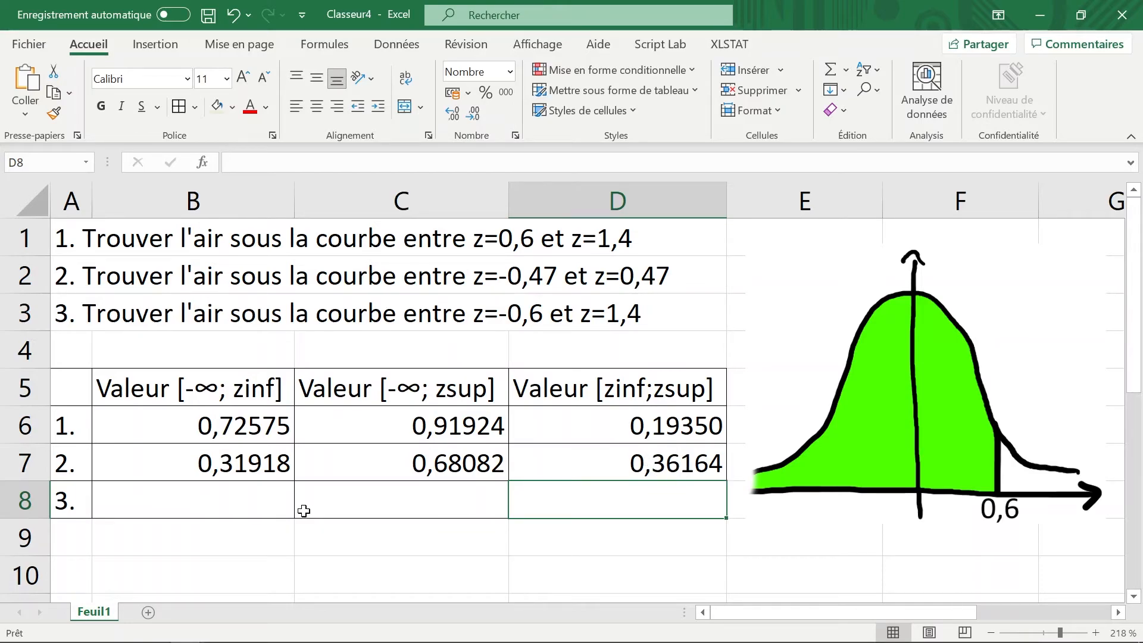
# Step: In cell B8, calculate the cumulative standard normal probability for z=-0,6 with =LOI.NORMALE.STANDARD.N(-0,6;VRAI)
pyautogui.click(233, 513)
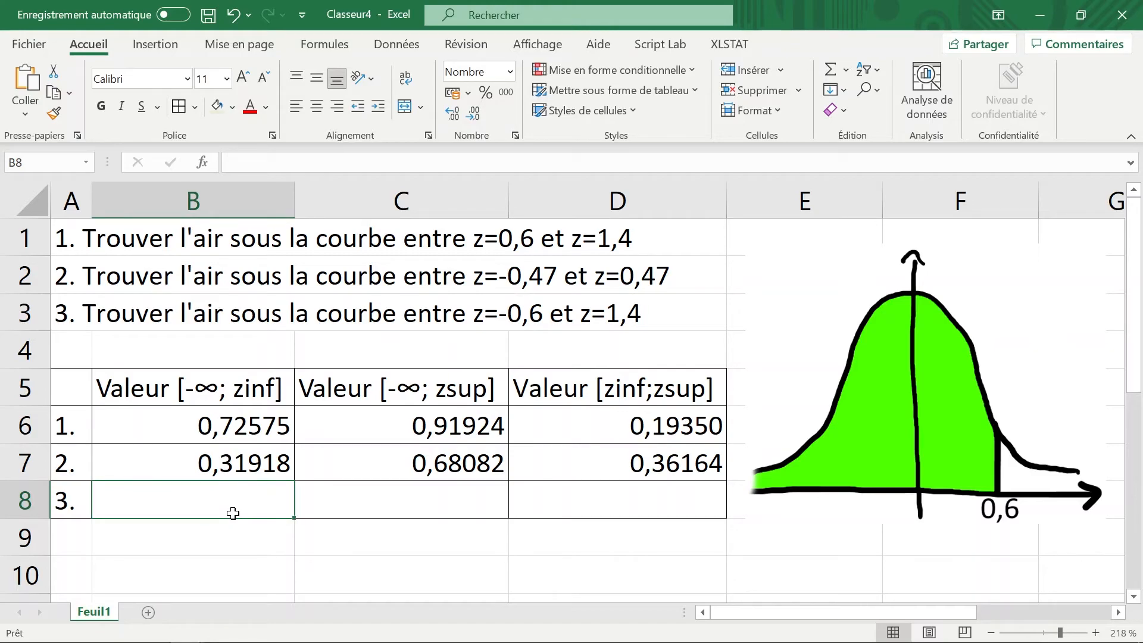
pyautogui.write('=loi.')
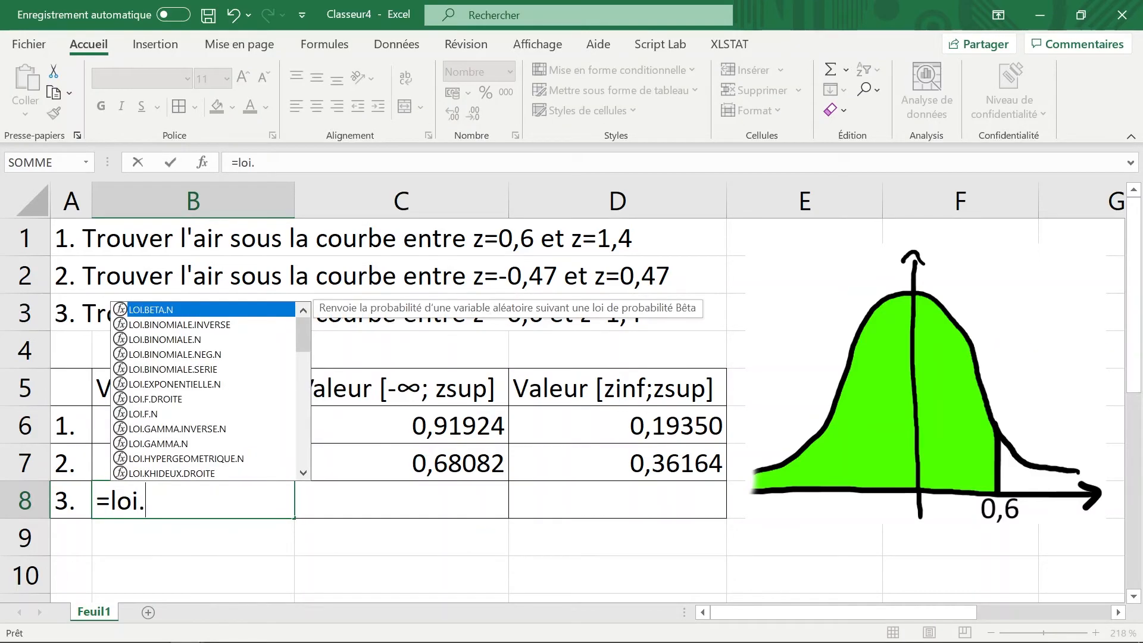
pyautogui.write('normal')
pyautogui.press('Down')
pyautogui.press('Down')
pyautogui.press('Down')
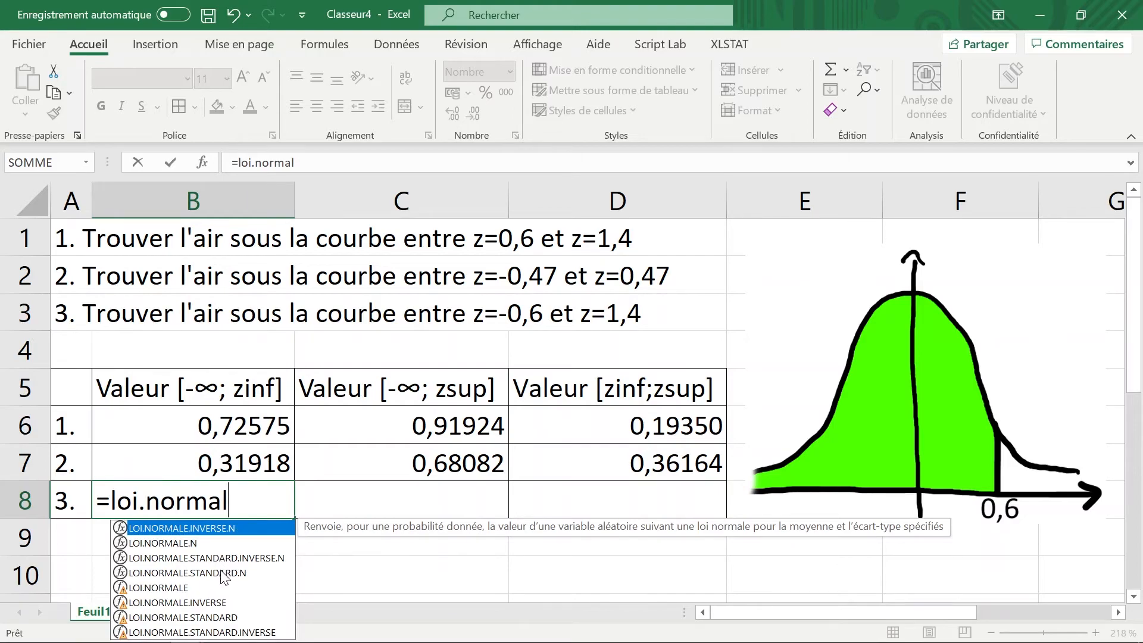
pyautogui.press('Tab')
pyautogui.write('-0,6')
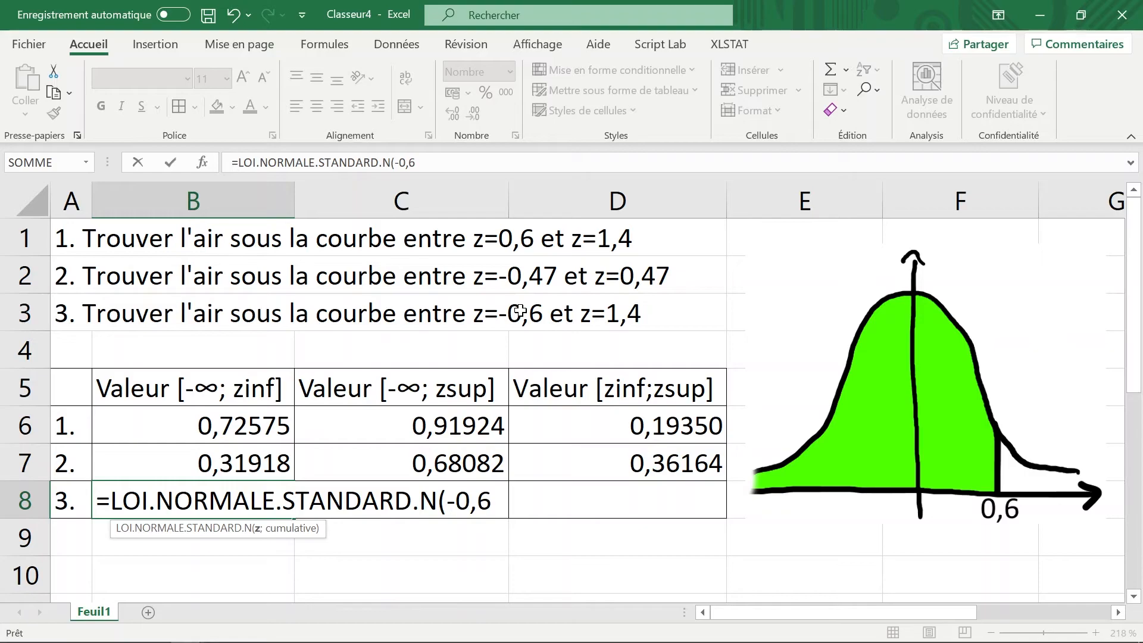
pyautogui.write(';vrai')
pyautogui.press('Return')
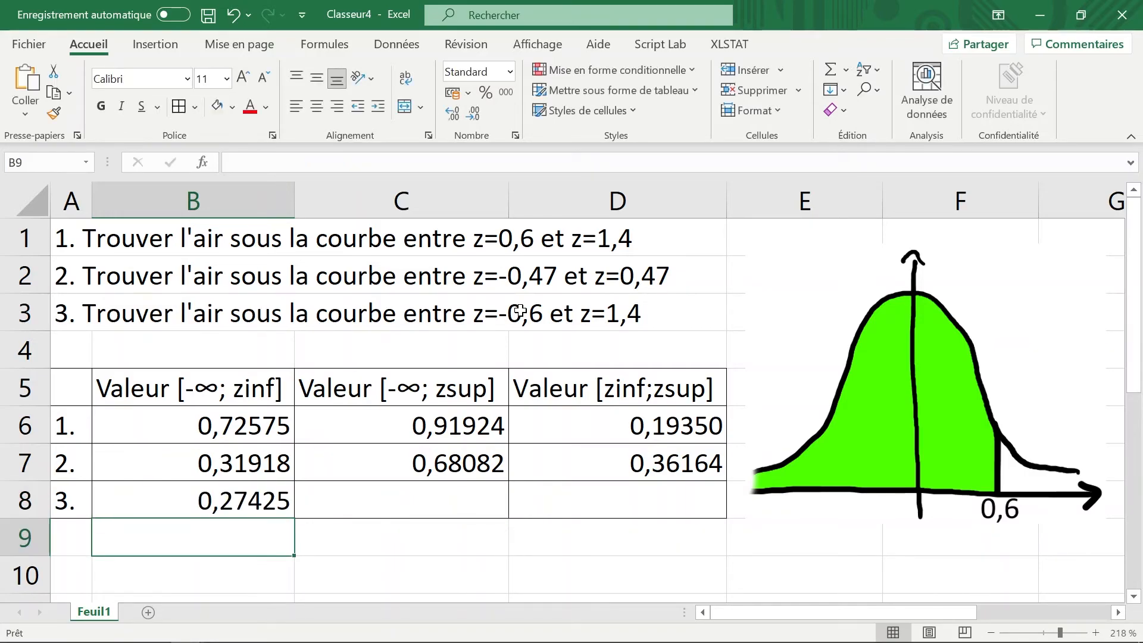
# Step: In cell C8, calculate the cumulative standard normal probability for z=1,4 with =LOI.NORMALE.STANDARD.N(1,4;VRAI)
pyautogui.press('Up')
pyautogui.press('Right')
pyautogui.write('=loi.no')
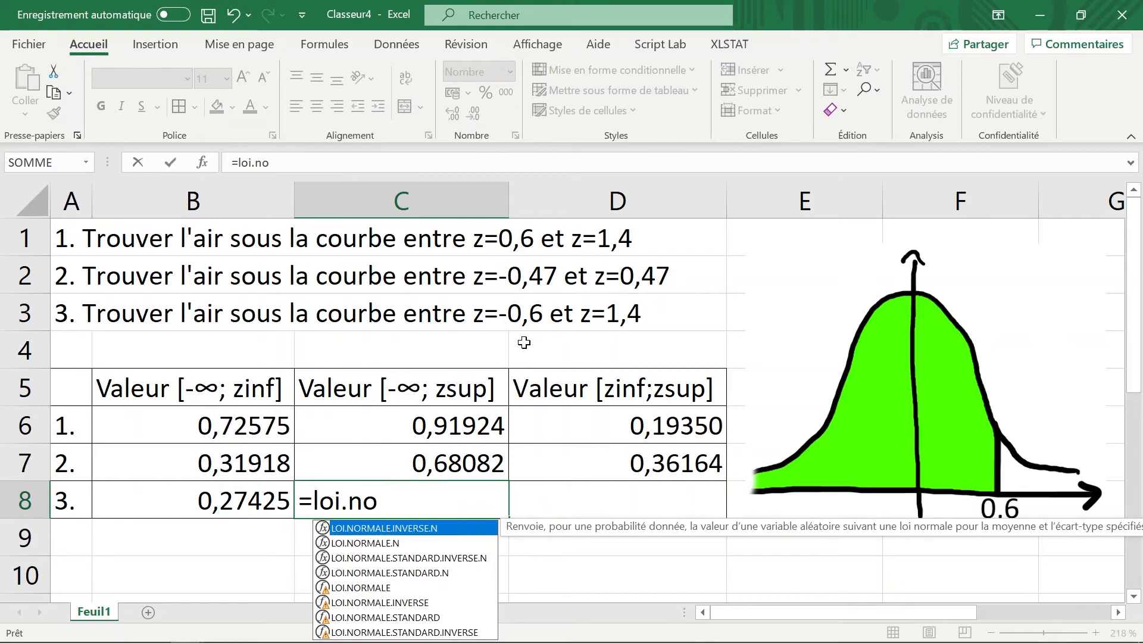
pyautogui.doubleClick(405, 573)
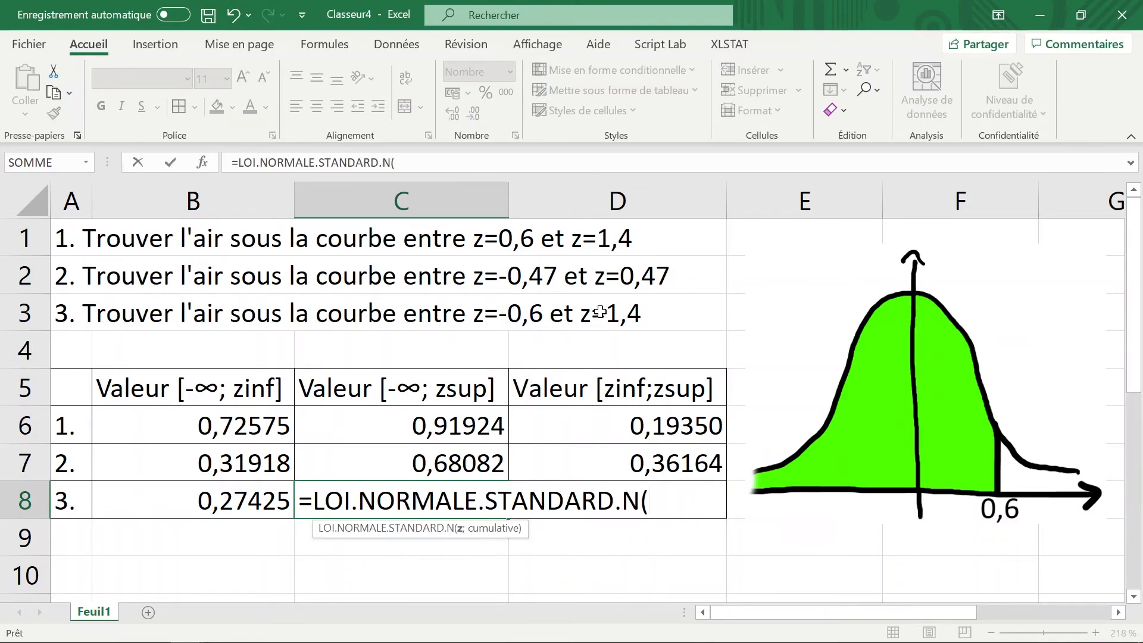
pyautogui.write('1,4;vrai')
pyautogui.press('Return')
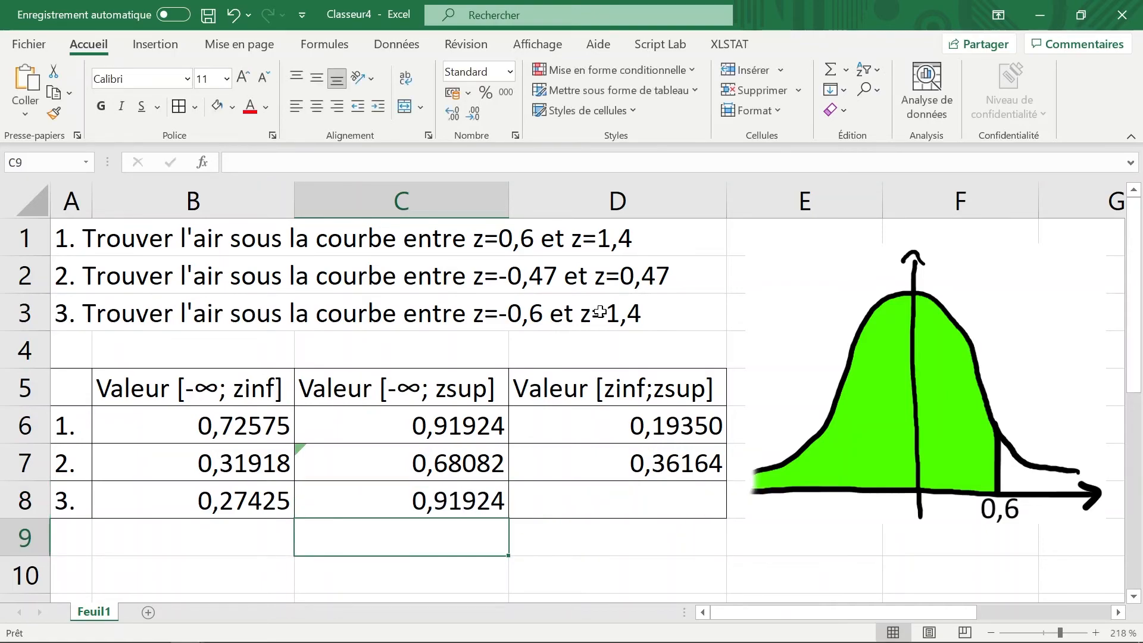
# Step: In cell D8, calculate the area between the two z values by subtracting B8 from C8
pyautogui.click(674, 501)
pyautogui.write('=')
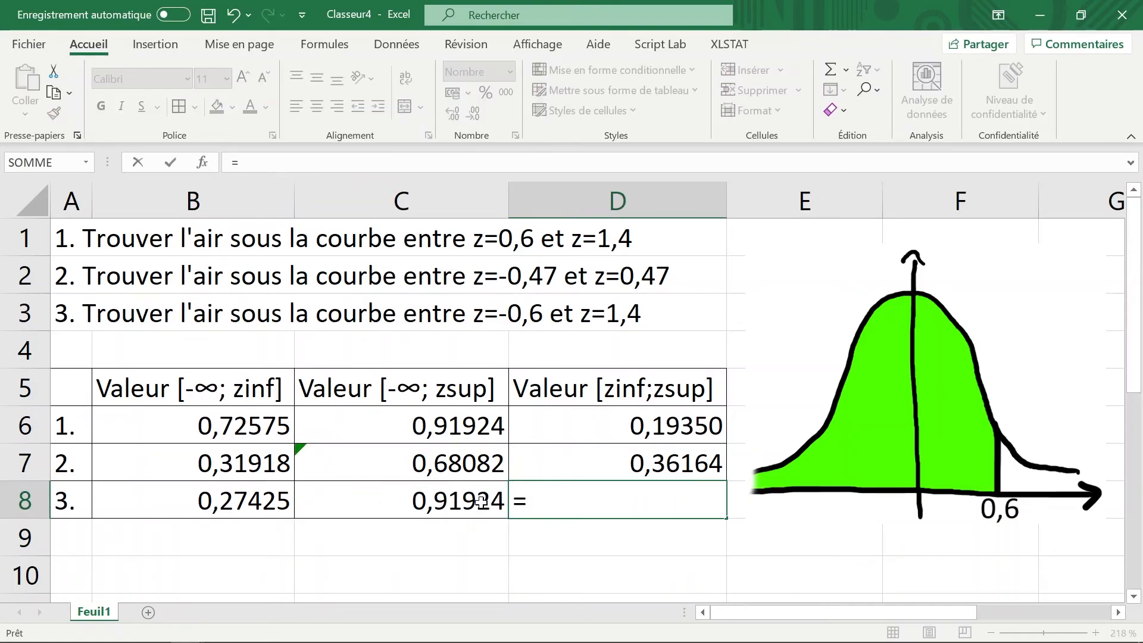
pyautogui.click(454, 500)
pyautogui.write('-')
pyautogui.click(256, 492)
pyautogui.press('Return')
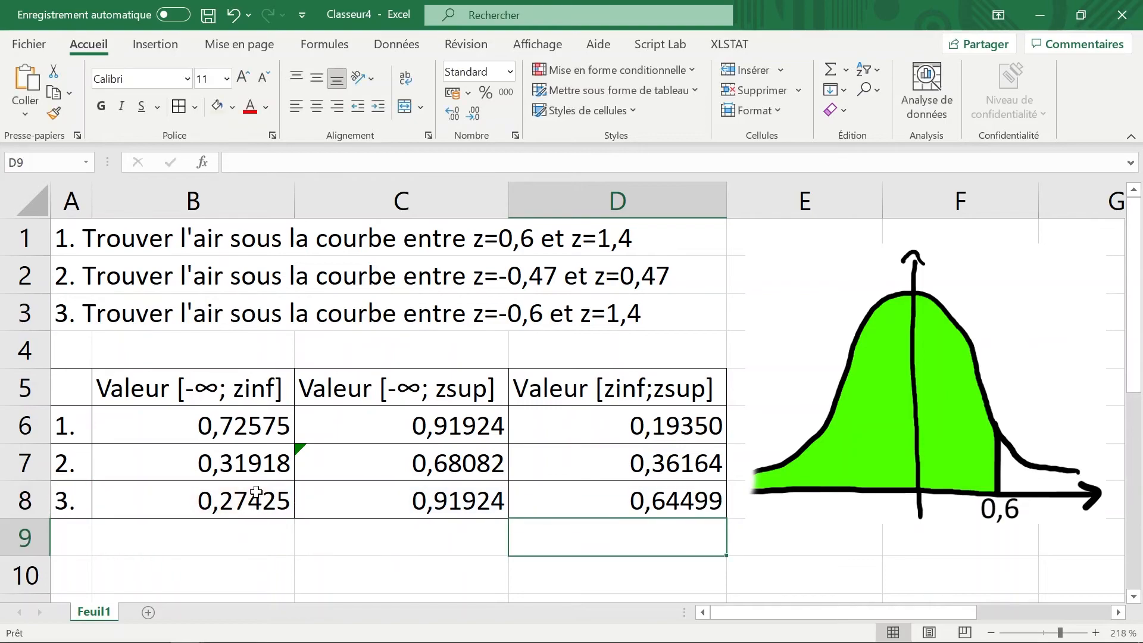
# Step: Ignore the inconsistent formula error flagged on cell C7
pyautogui.click(299, 452)
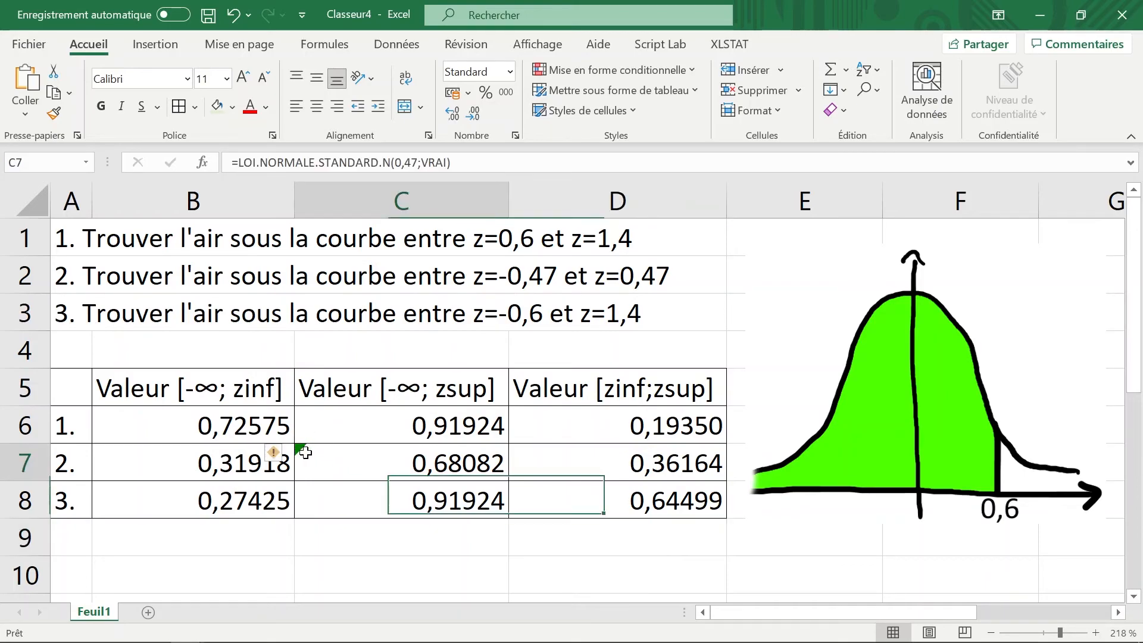
pyautogui.click(271, 455)
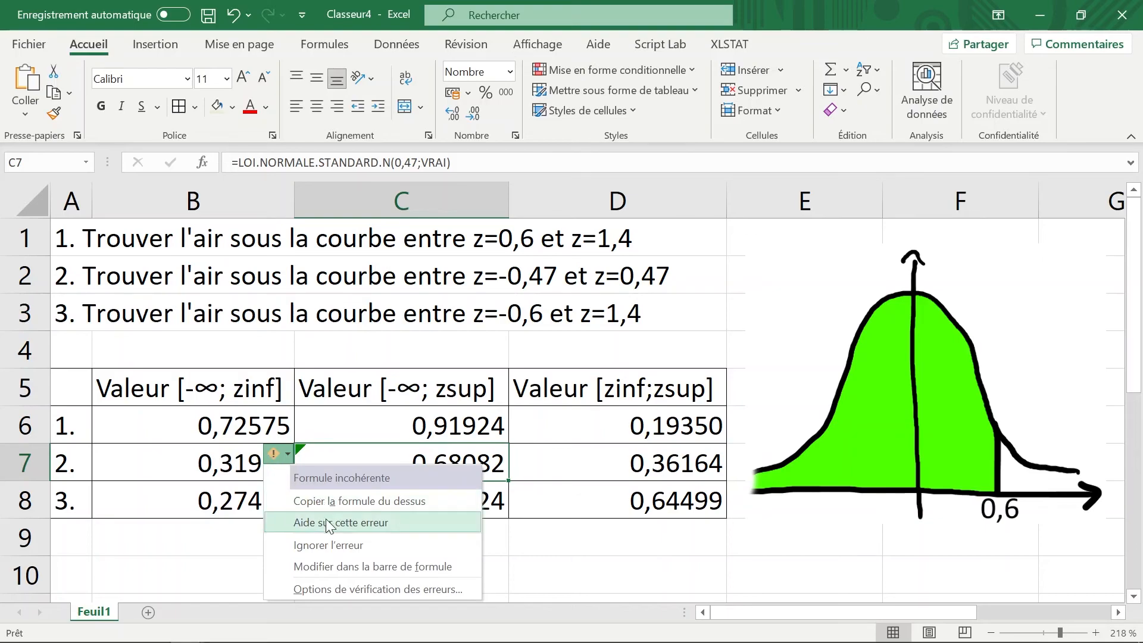
pyautogui.click(330, 543)
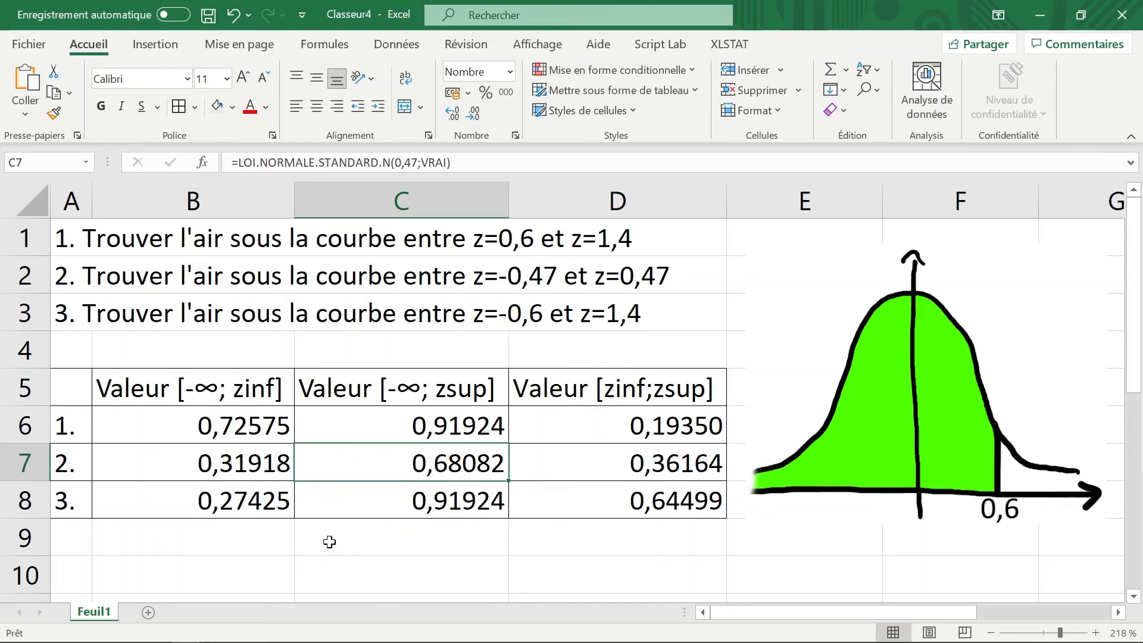